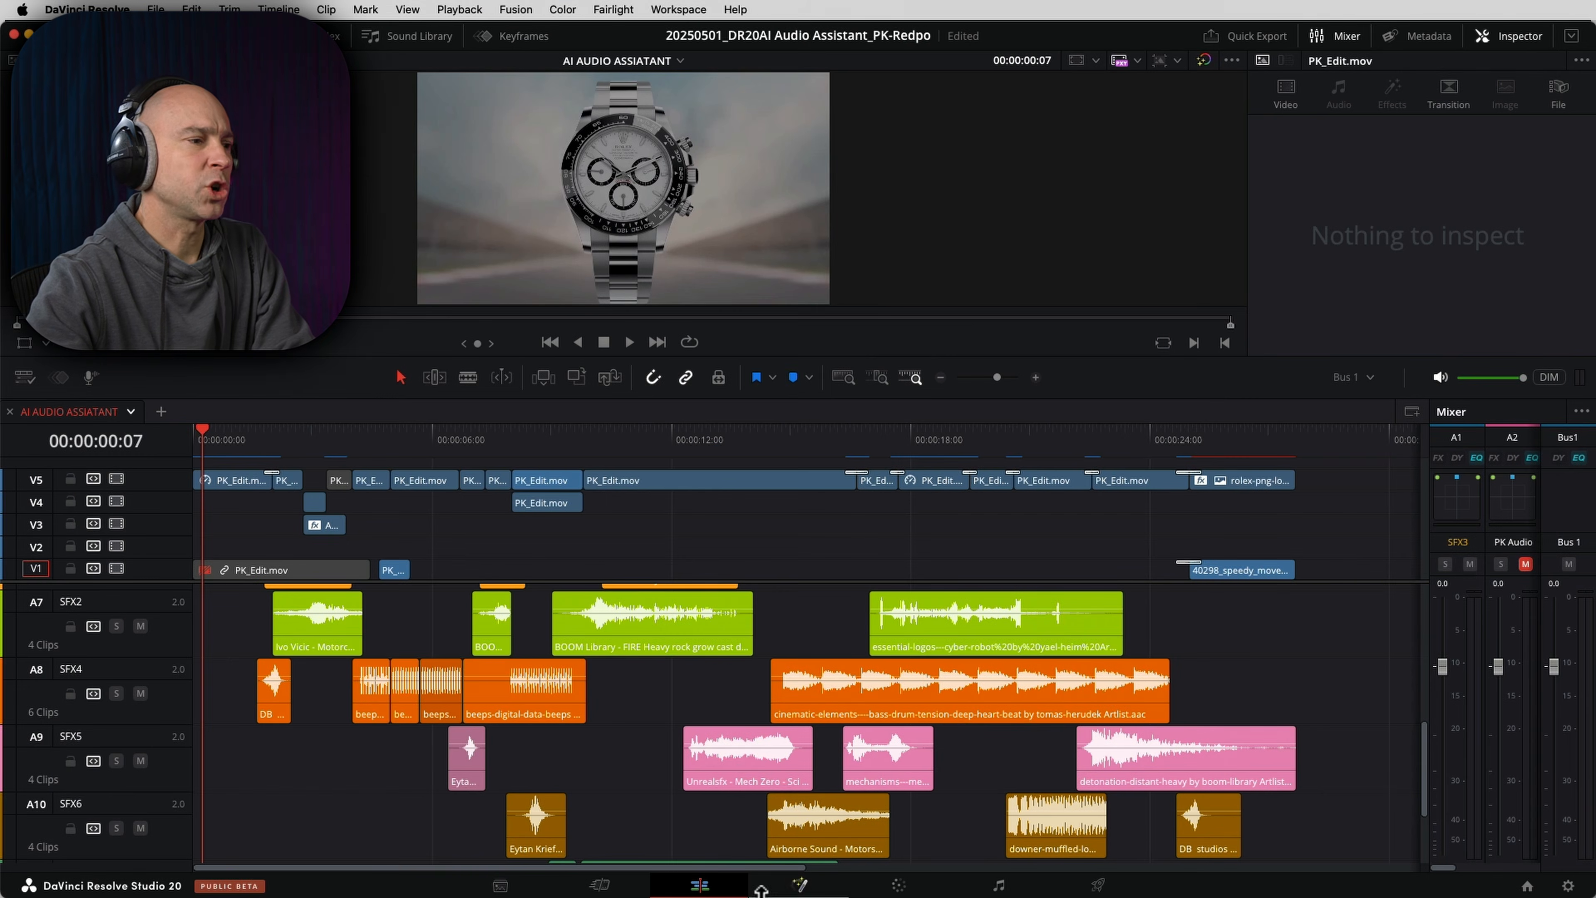
- Review the audio tracks of the AI AUDIO ASSIATANT timeline, including the music, car and sound effect clips
{"action": "left_click", "coordinate": [709, 885]}
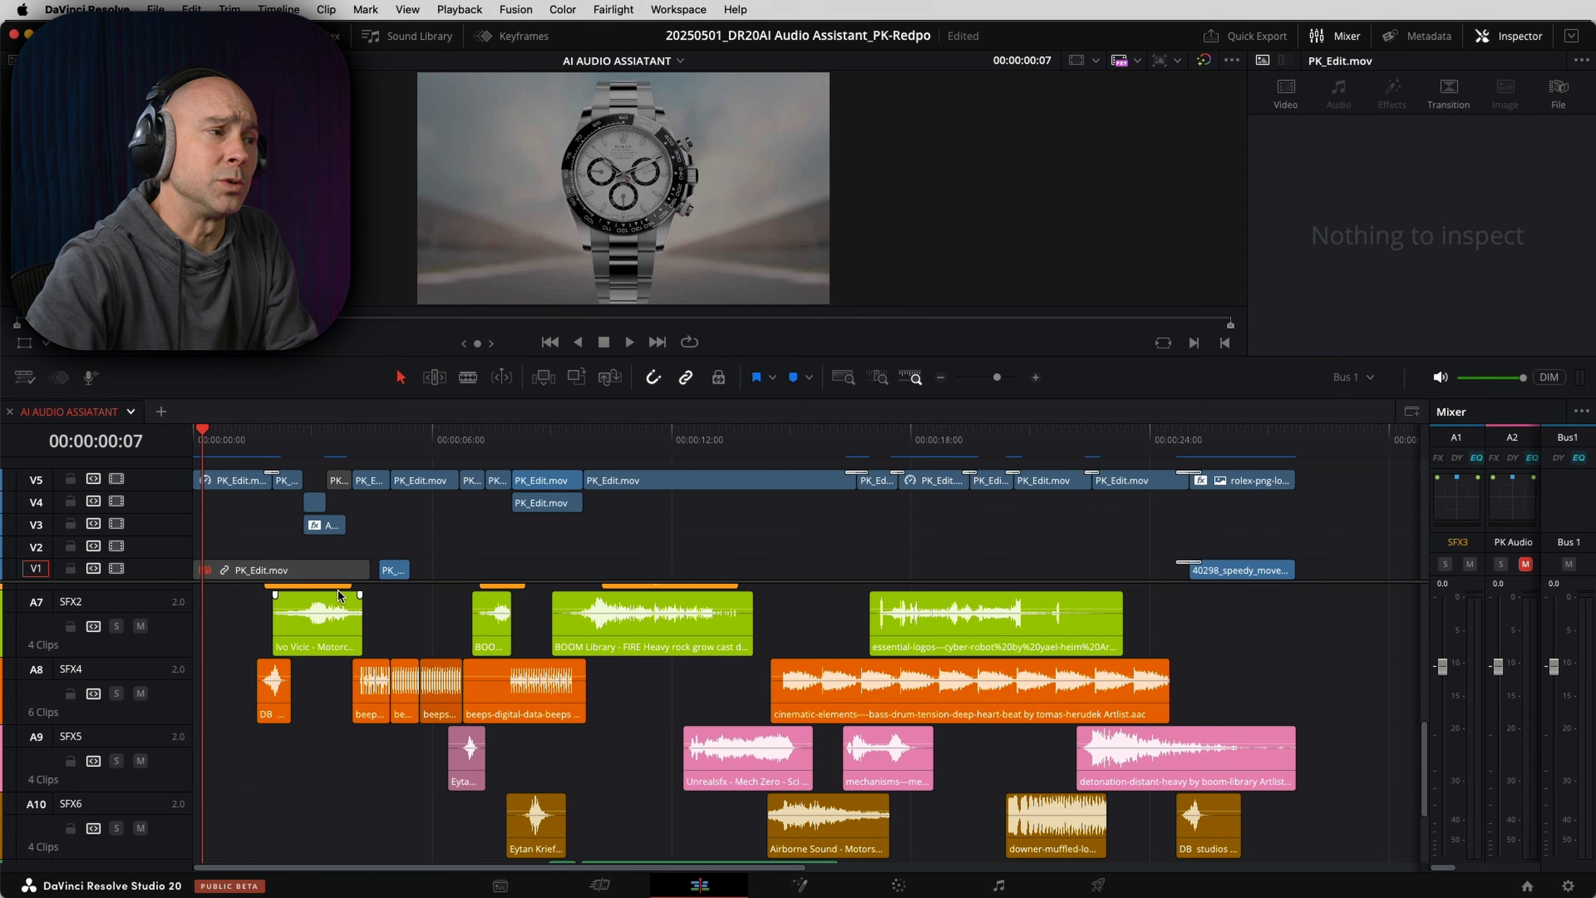
{"action": "scroll", "coordinate": [300, 607], "scroll_direction": "up", "scroll_amount": 6}
{"action": "scroll", "coordinate": [303, 616], "scroll_direction": "down", "scroll_amount": 2}
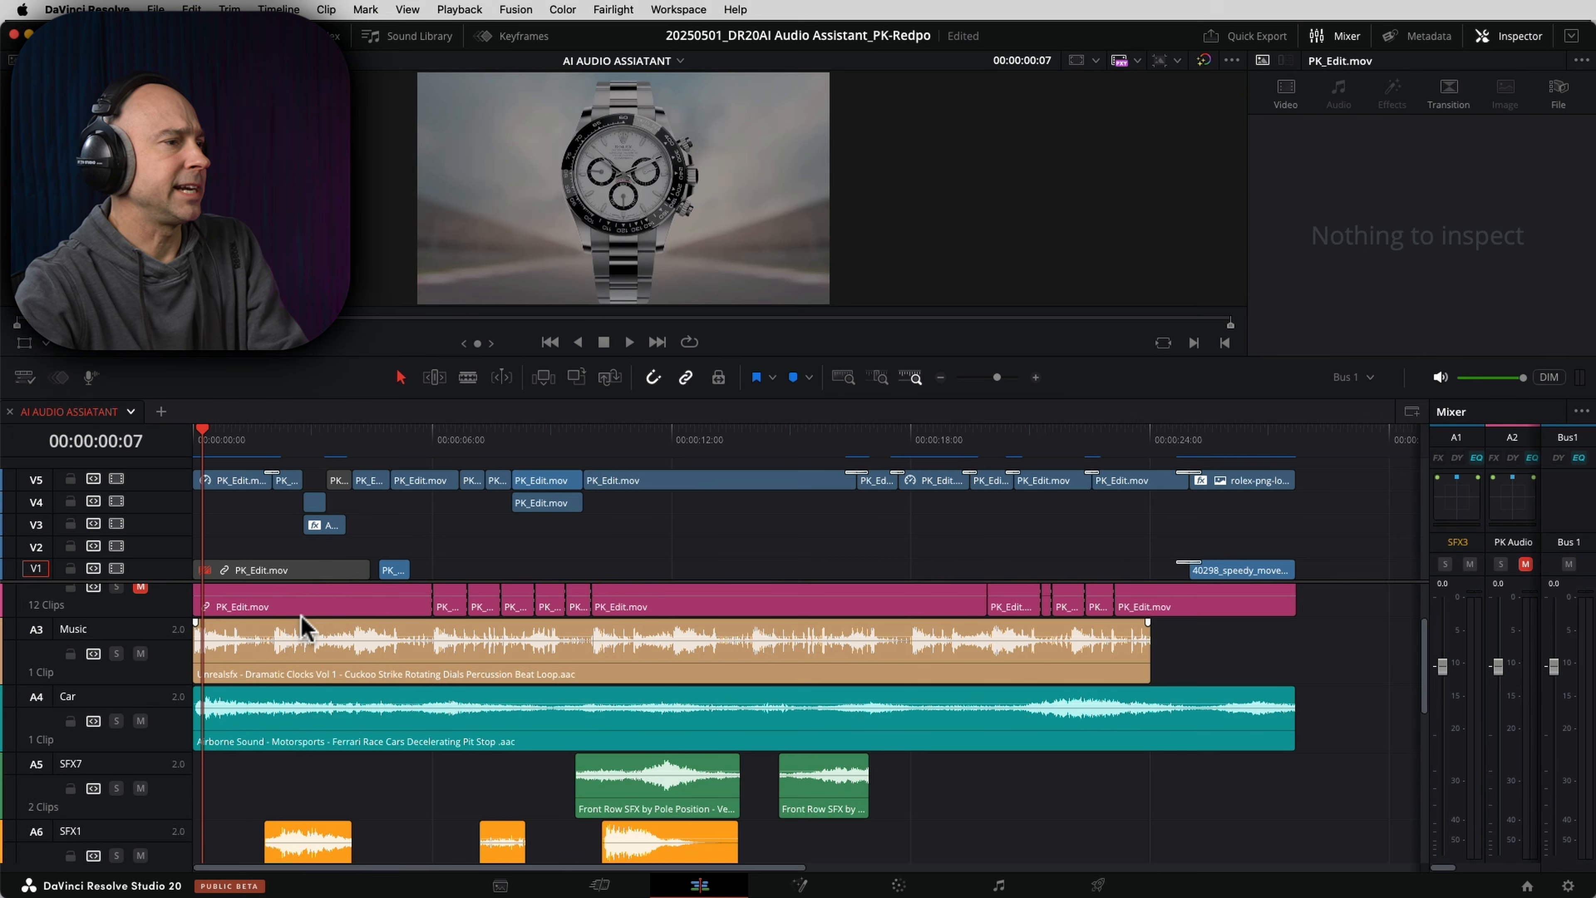
{"action": "scroll", "coordinate": [301, 622], "scroll_direction": "up", "scroll_amount": 2}
{"action": "scroll", "coordinate": [424, 666], "scroll_direction": "down", "scroll_amount": 6}
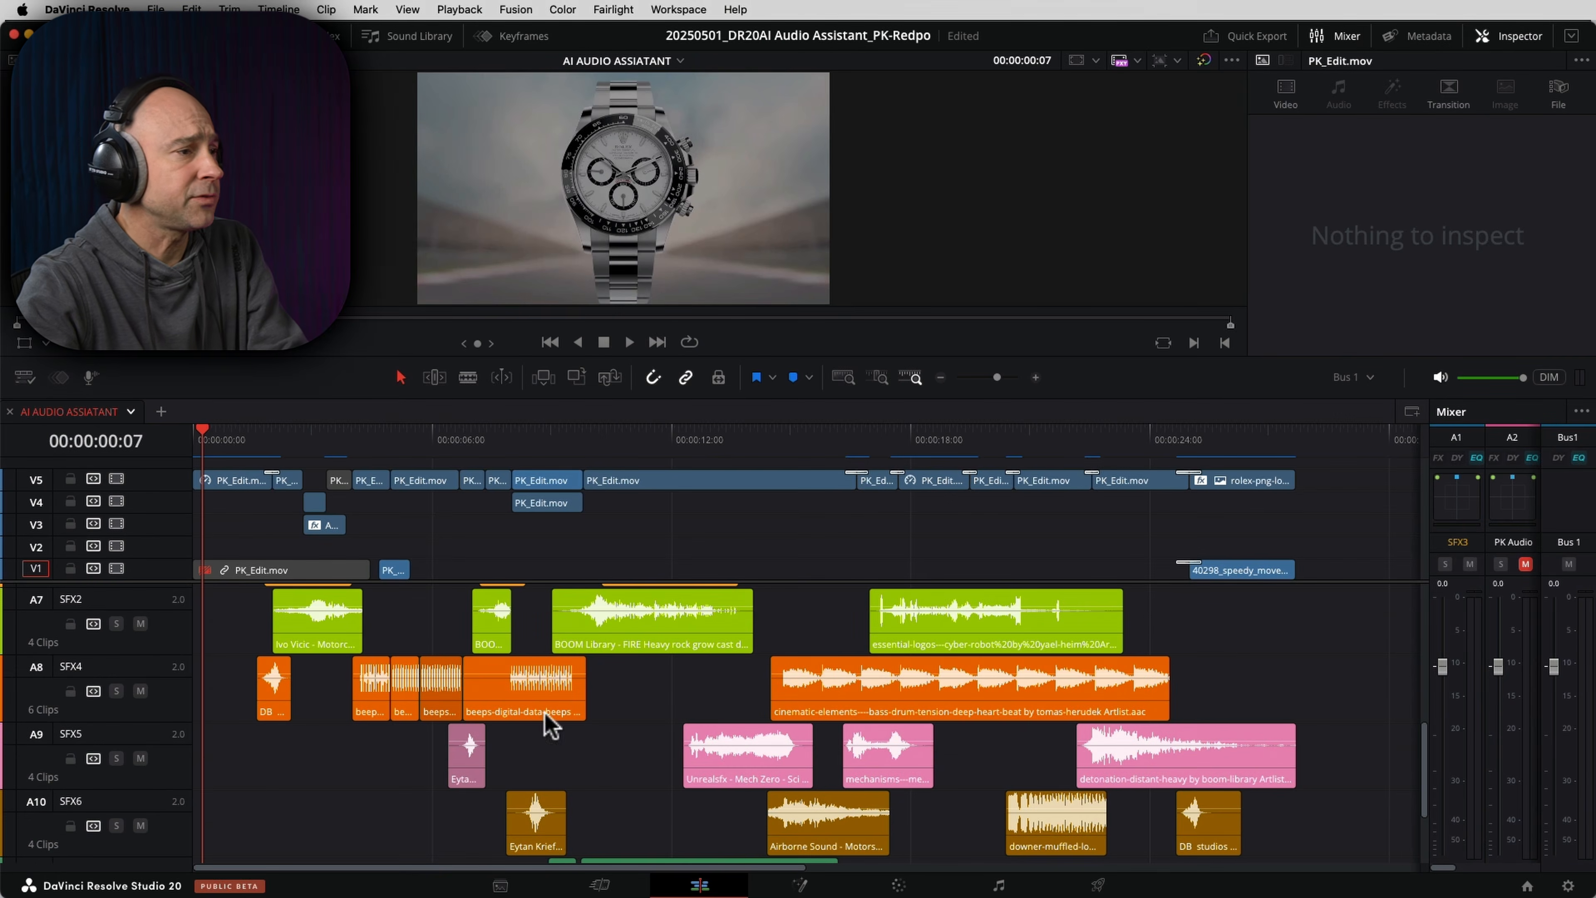
{"action": "scroll", "coordinate": [786, 845], "scroll_direction": "down", "scroll_amount": 2}
{"action": "scroll", "coordinate": [687, 806], "scroll_direction": "up", "scroll_amount": 8}
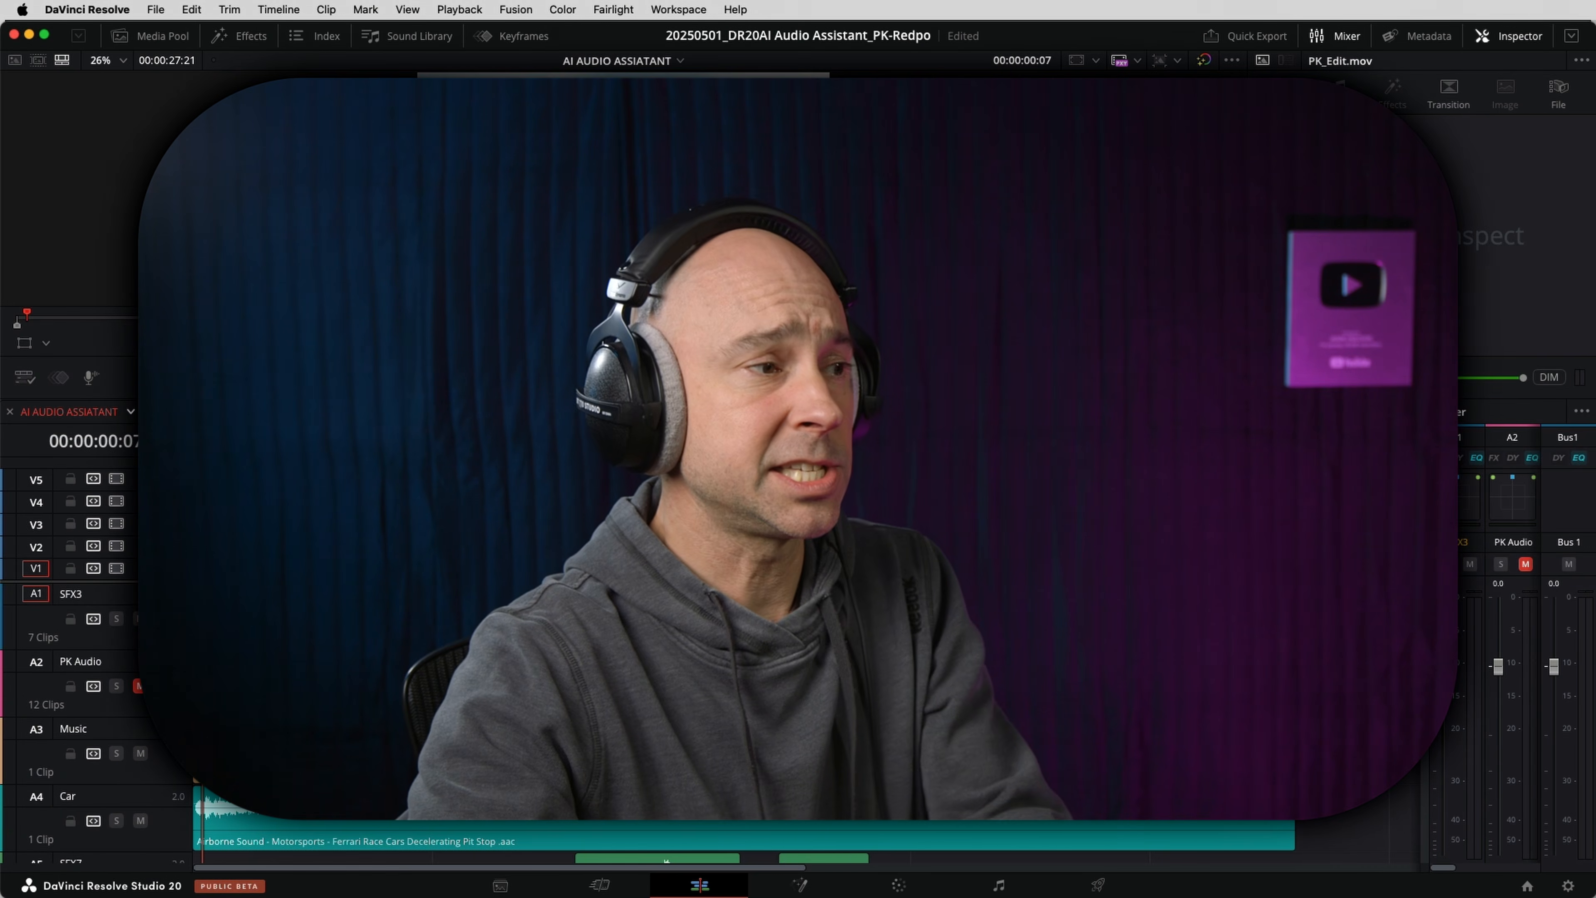
{"action": "scroll", "coordinate": [95, 723], "scroll_direction": "down", "scroll_amount": 5}
{"action": "scroll", "coordinate": [834, 867], "scroll_direction": "down", "scroll_amount": 3}
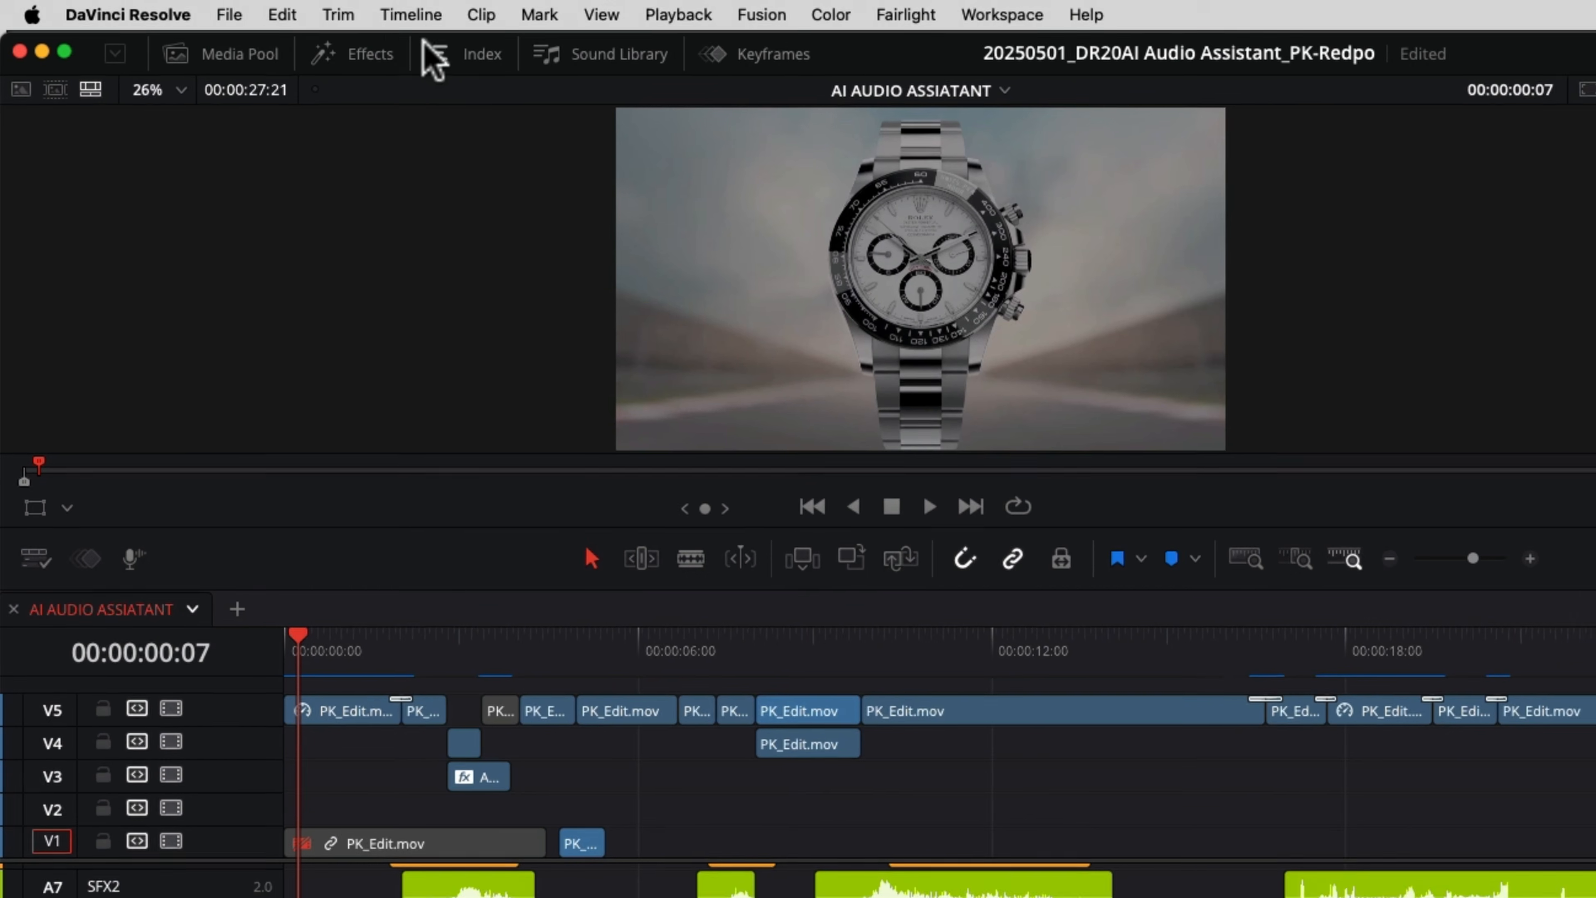
- Run the AI Audio Assistant on the timeline with the YouTube delivery standard to auto mix its audio
{"action": "left_click", "coordinate": [402, 17]}
{"action": "mouse_move", "coordinate": [691, 312]}
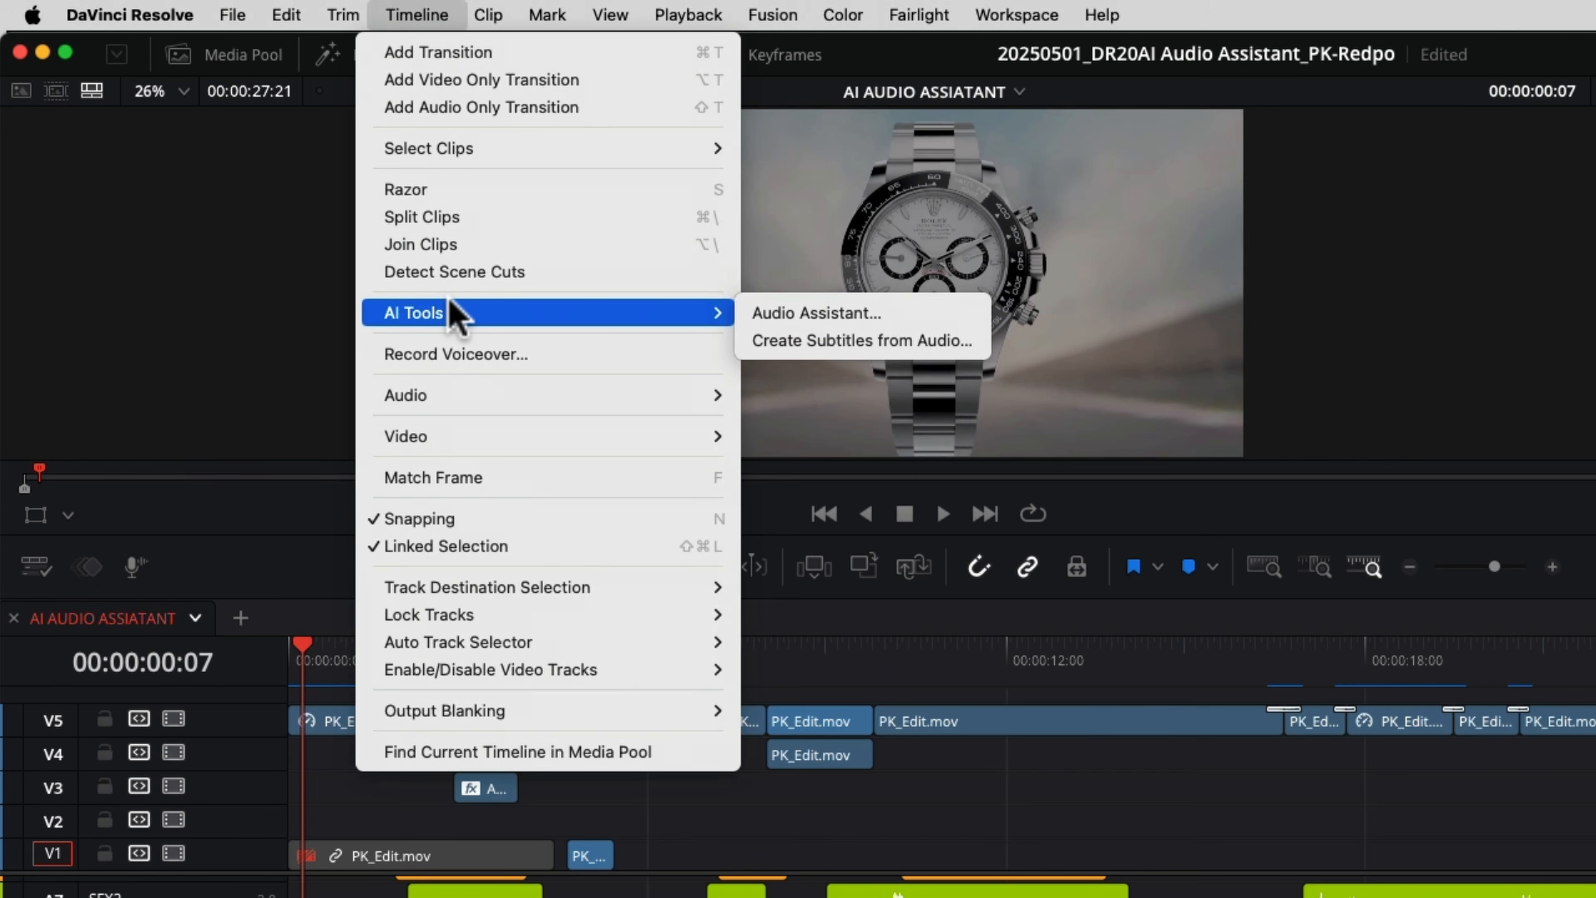
{"action": "left_click", "coordinate": [864, 316]}
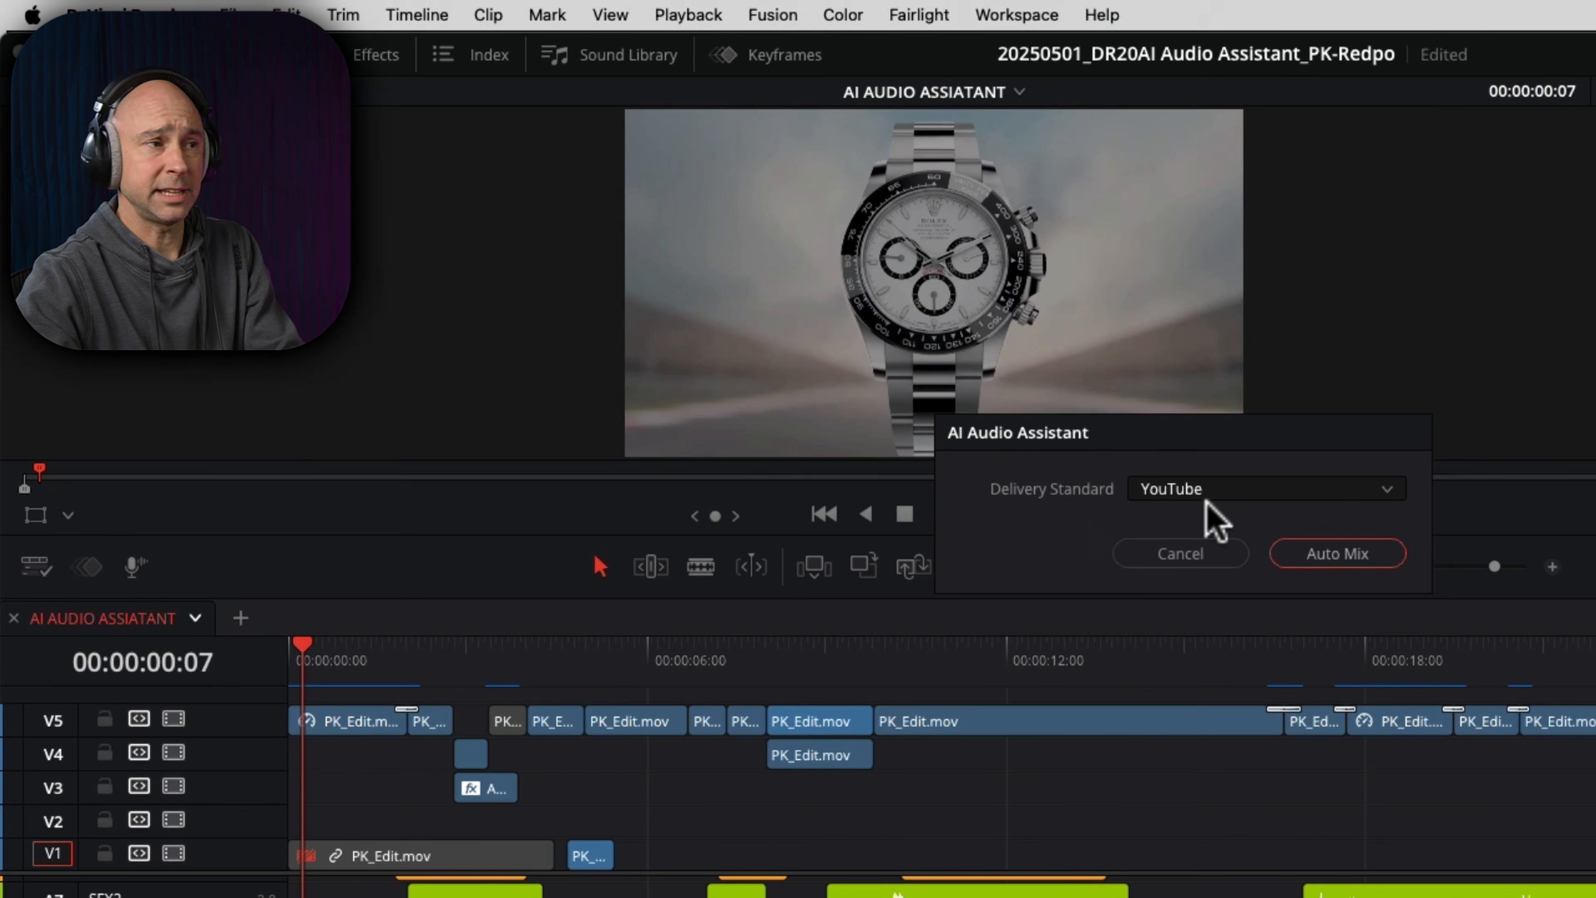
{"action": "left_click", "coordinate": [1203, 462]}
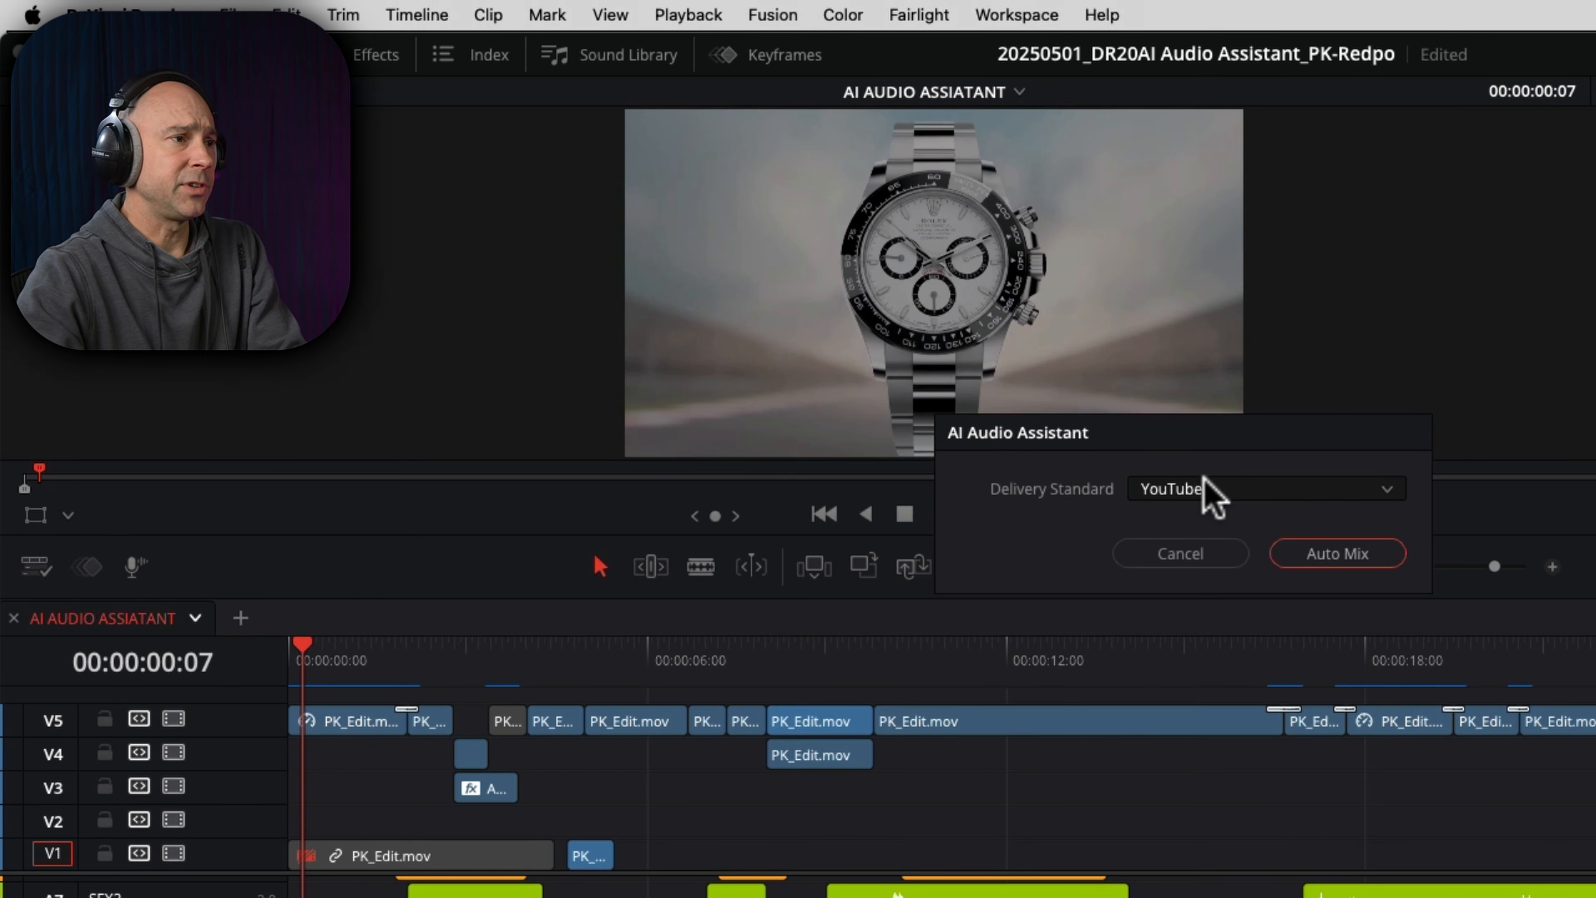
{"action": "left_click", "coordinate": [1205, 489]}
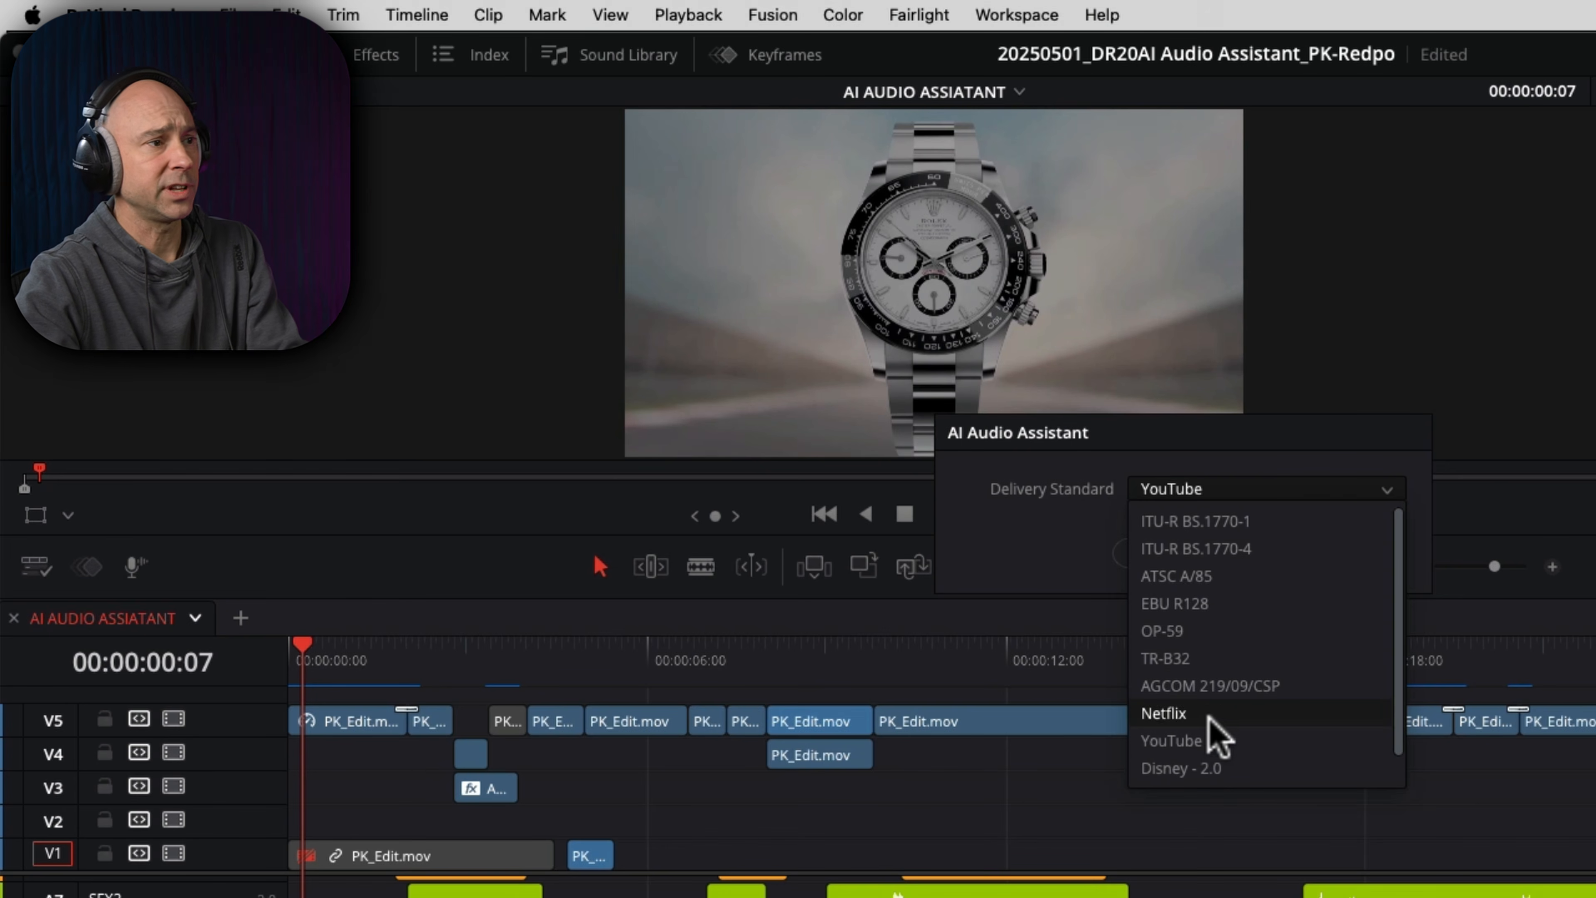
{"action": "left_click", "coordinate": [1034, 555]}
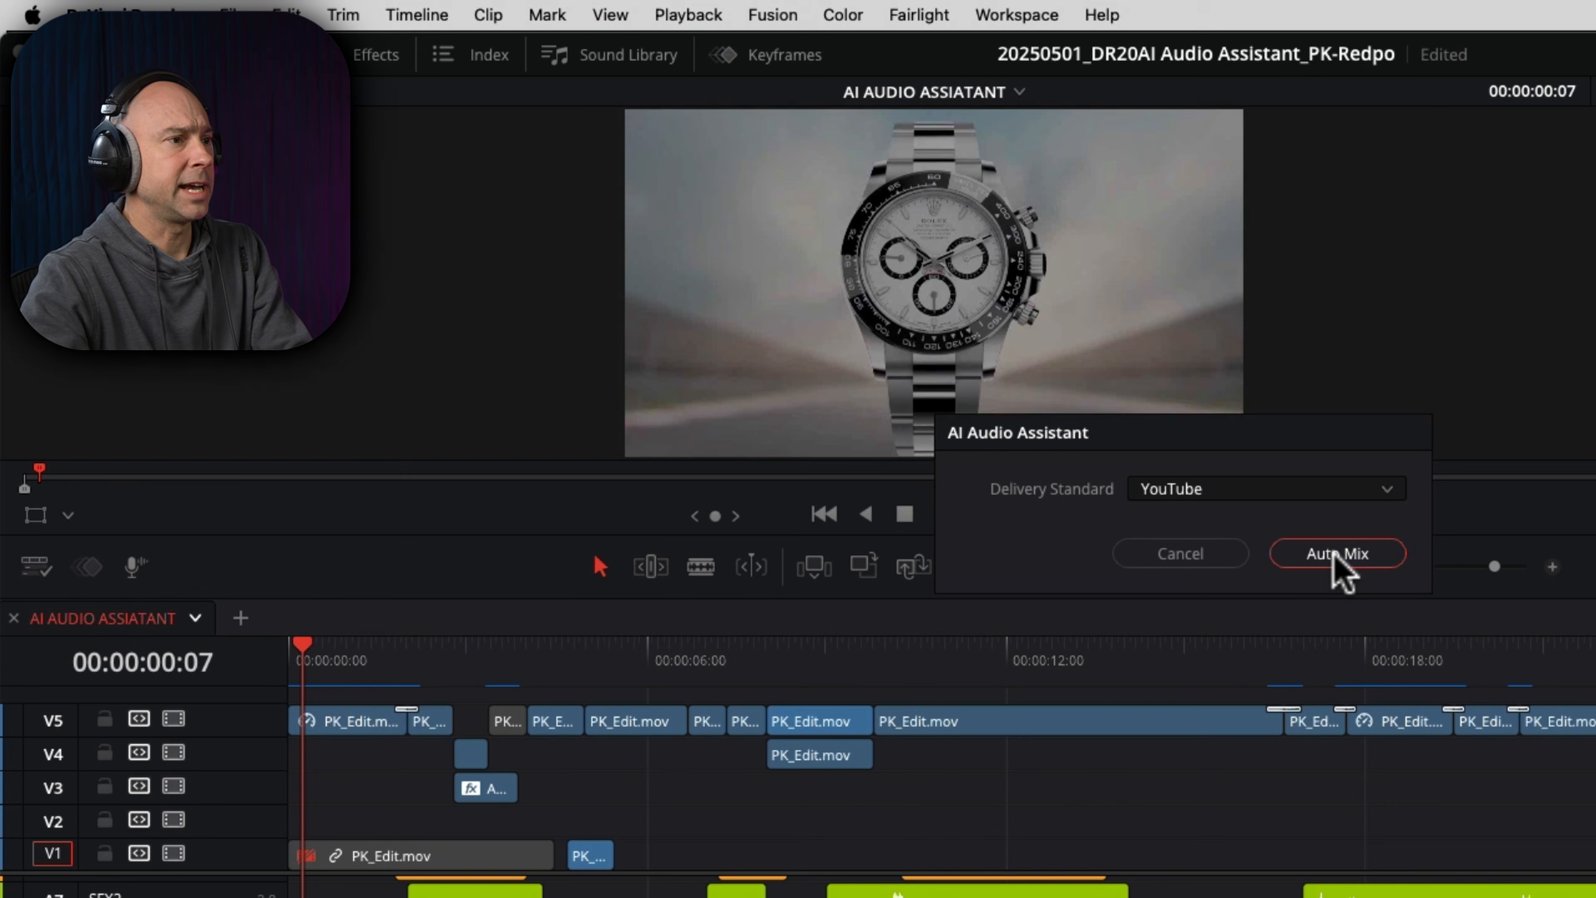
{"action": "left_click", "coordinate": [1335, 553]}
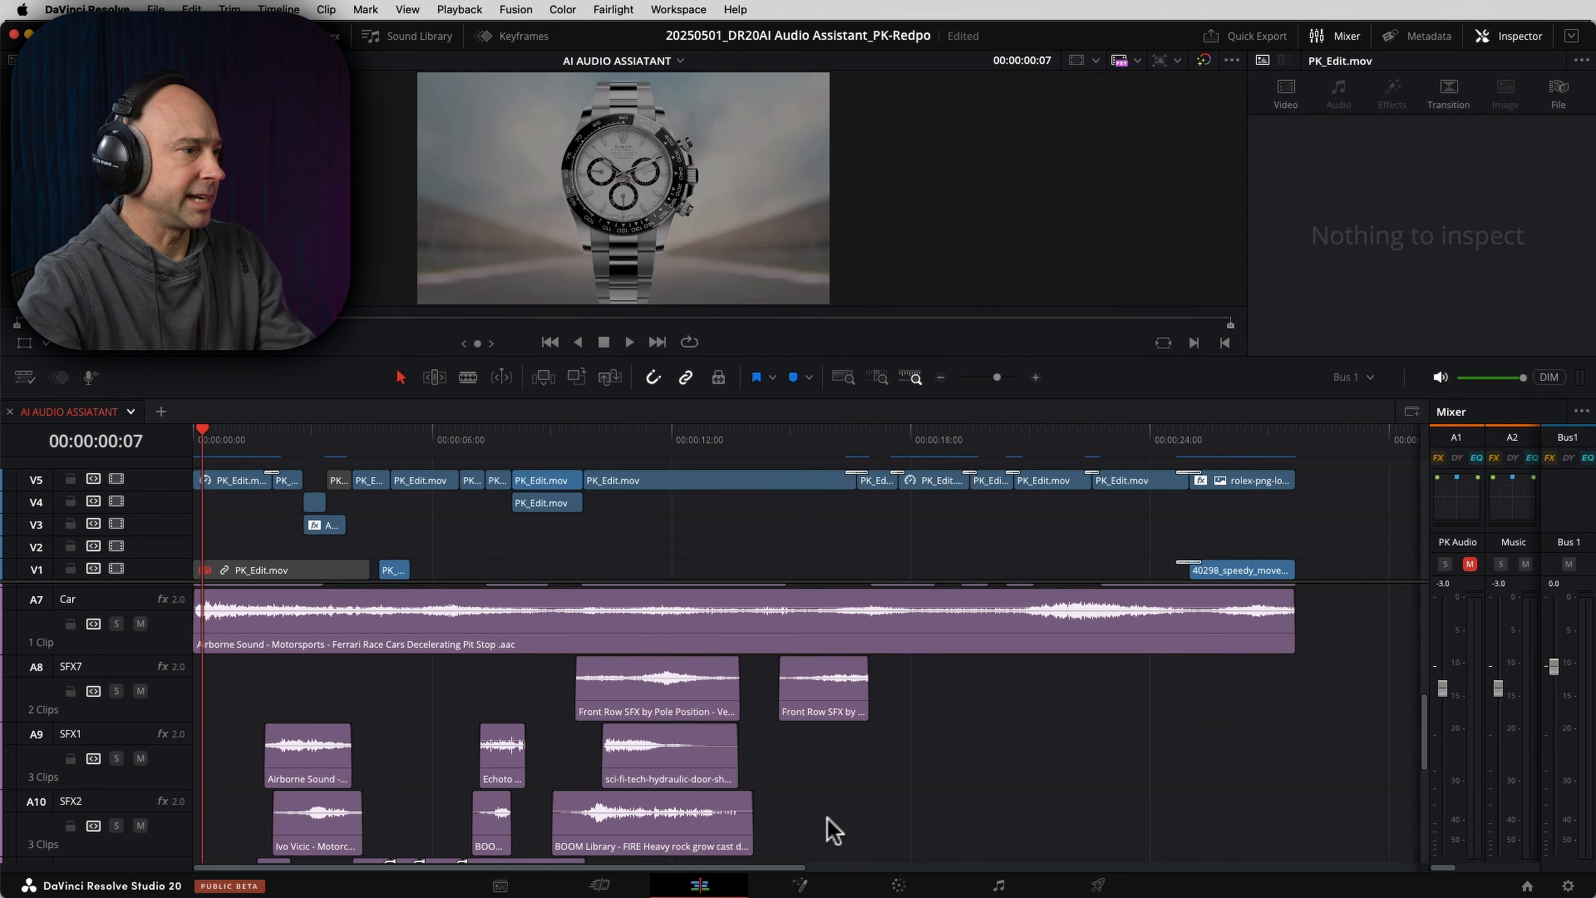
- Examine the track arrangement after the auto mix and the fader levels and effects of all tracks in a widened mixer
{"action": "scroll", "coordinate": [578, 745], "scroll_direction": "down", "scroll_amount": 5}
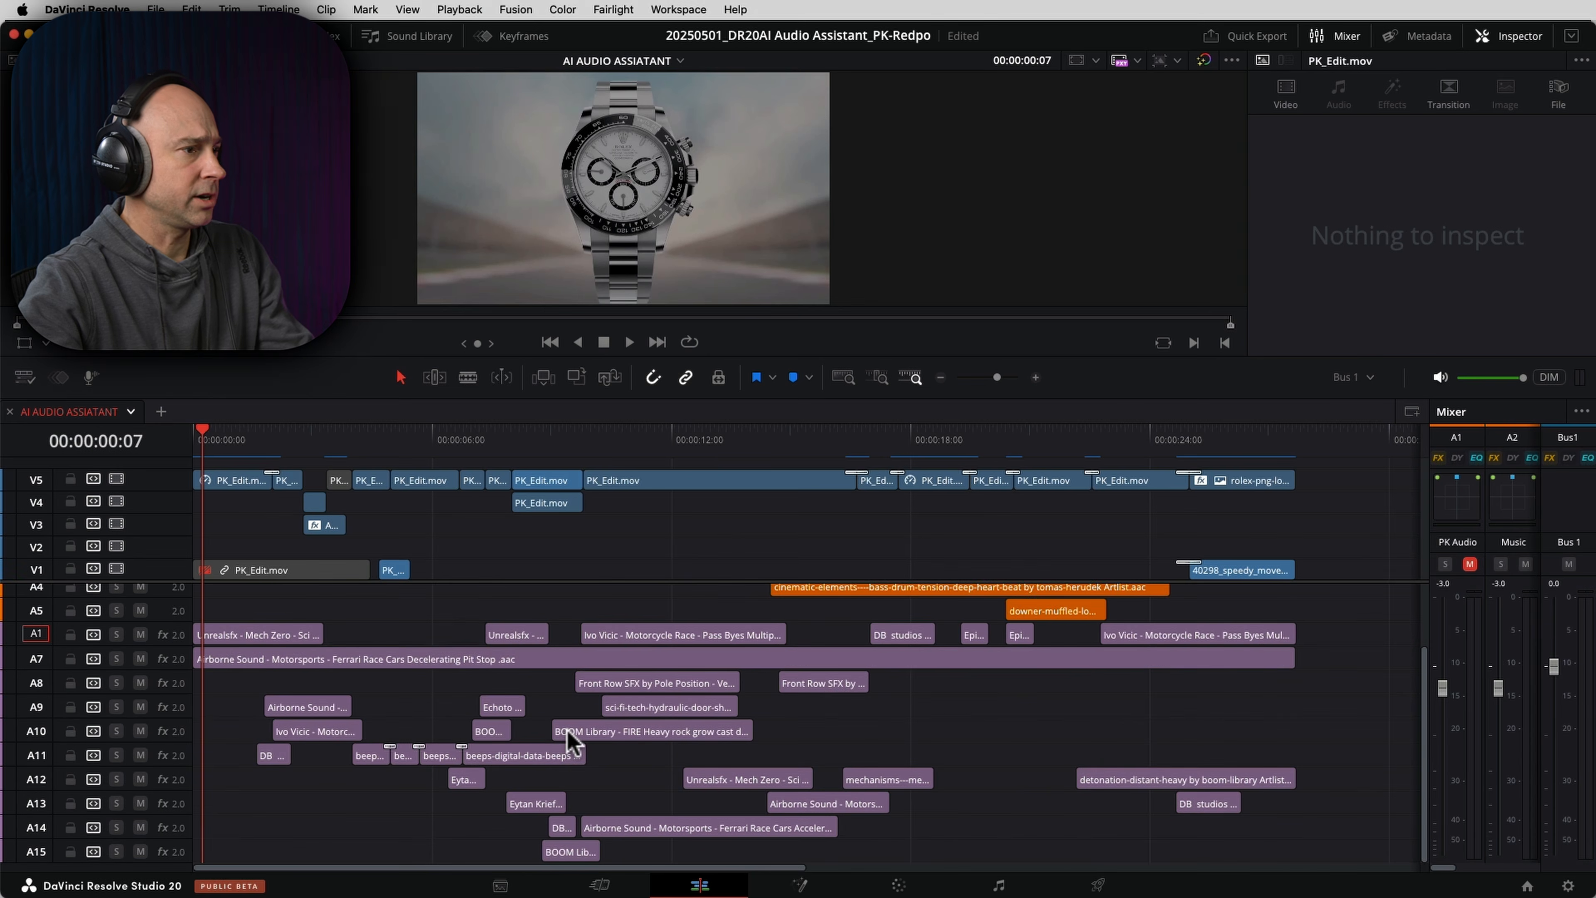
{"action": "scroll", "coordinate": [575, 679], "scroll_direction": "up", "scroll_amount": 3}
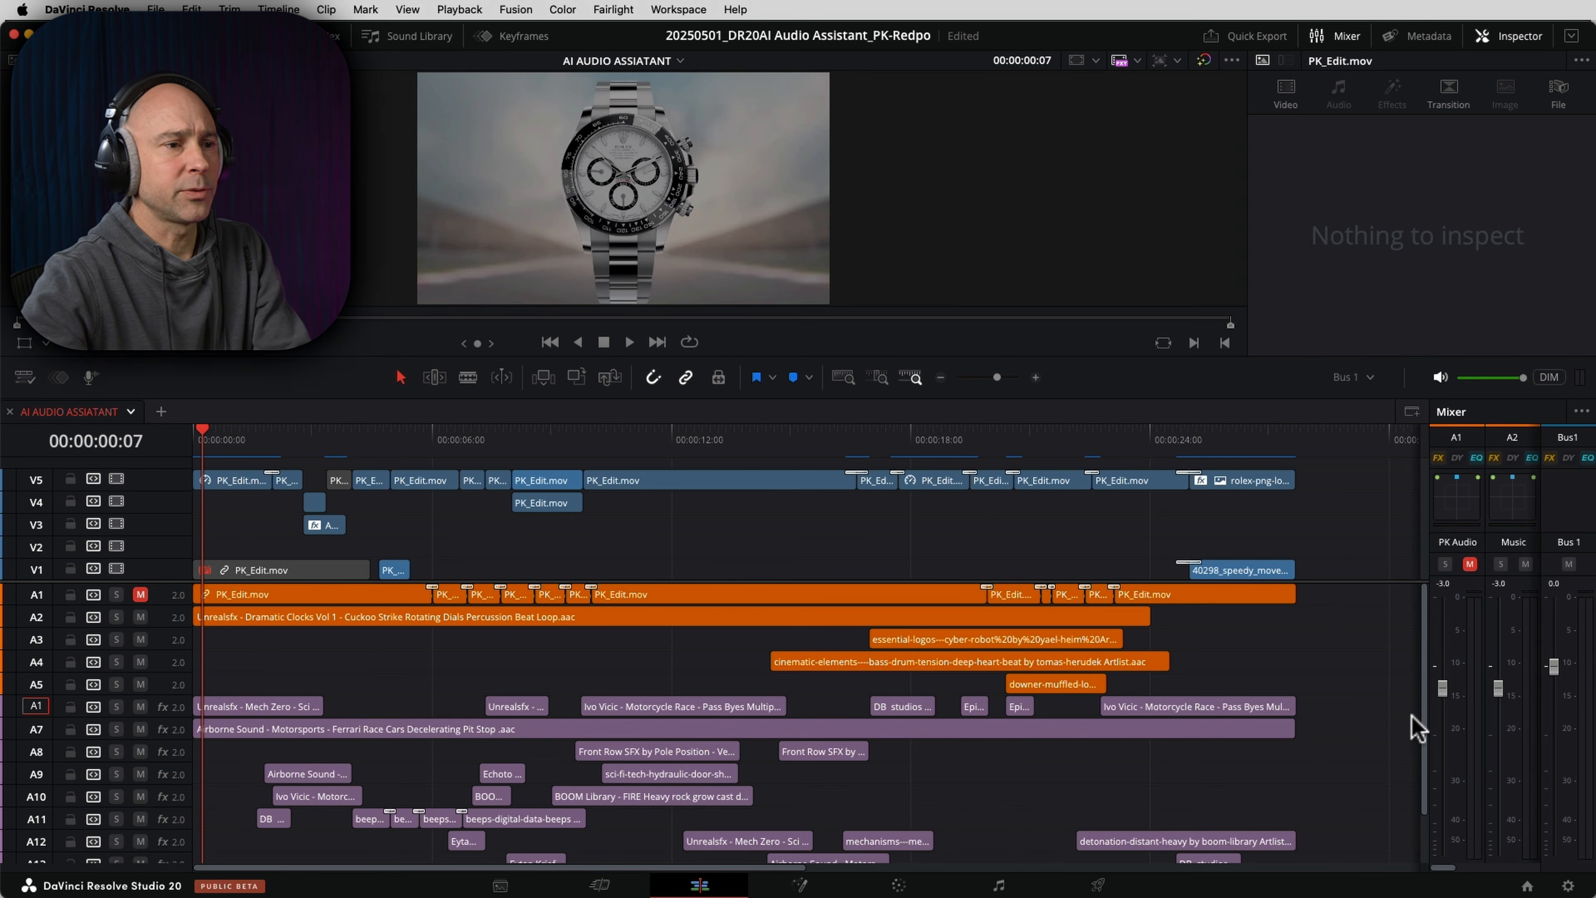
{"action": "left_click", "coordinate": [1336, 36]}
{"action": "left_click", "coordinate": [1336, 35]}
{"action": "left_click_drag", "start_coordinate": [1426, 550], "coordinate": [570, 553]}
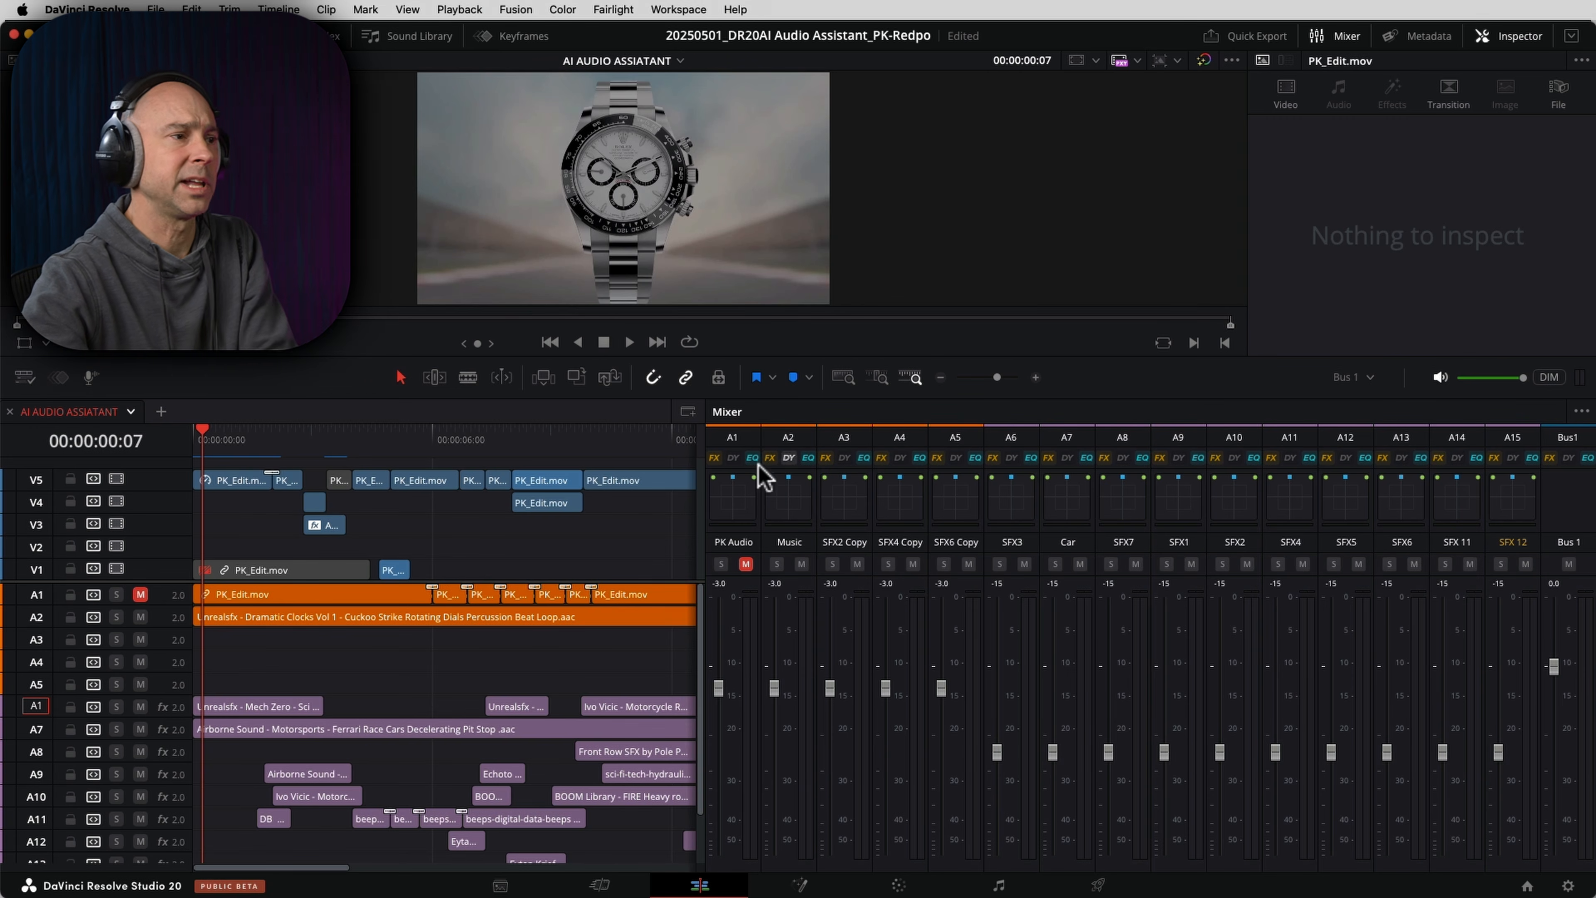
{"action": "left_click", "coordinate": [706, 495]}
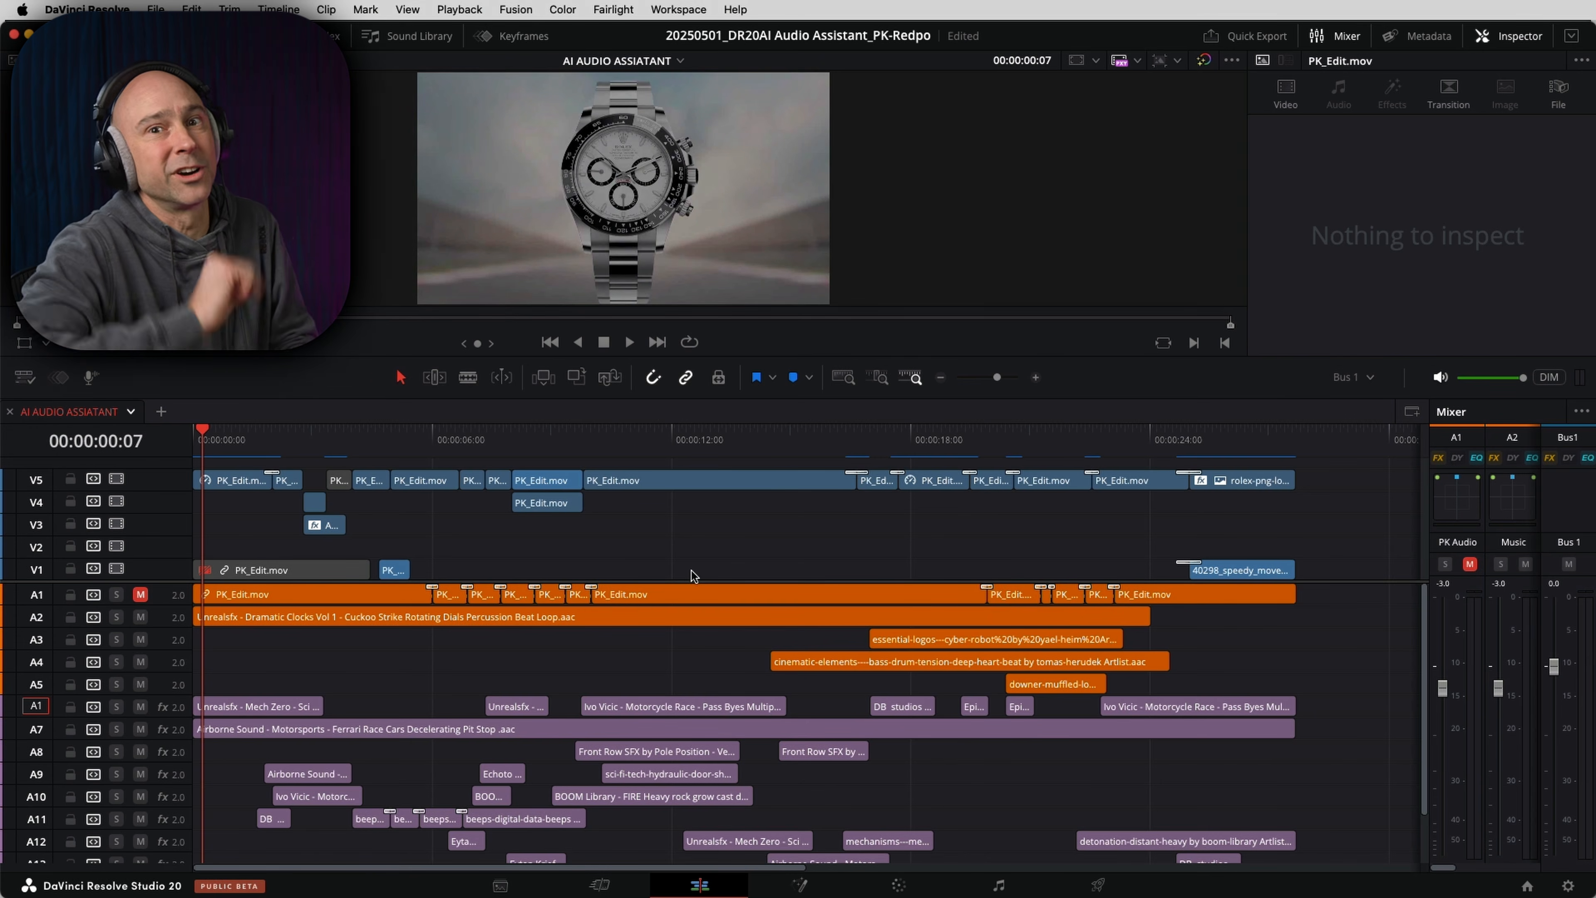
- Play back the auto-mixed timeline and examine the clip waveforms on the enlarged audio tracks
{"action": "key", "text": "space"}
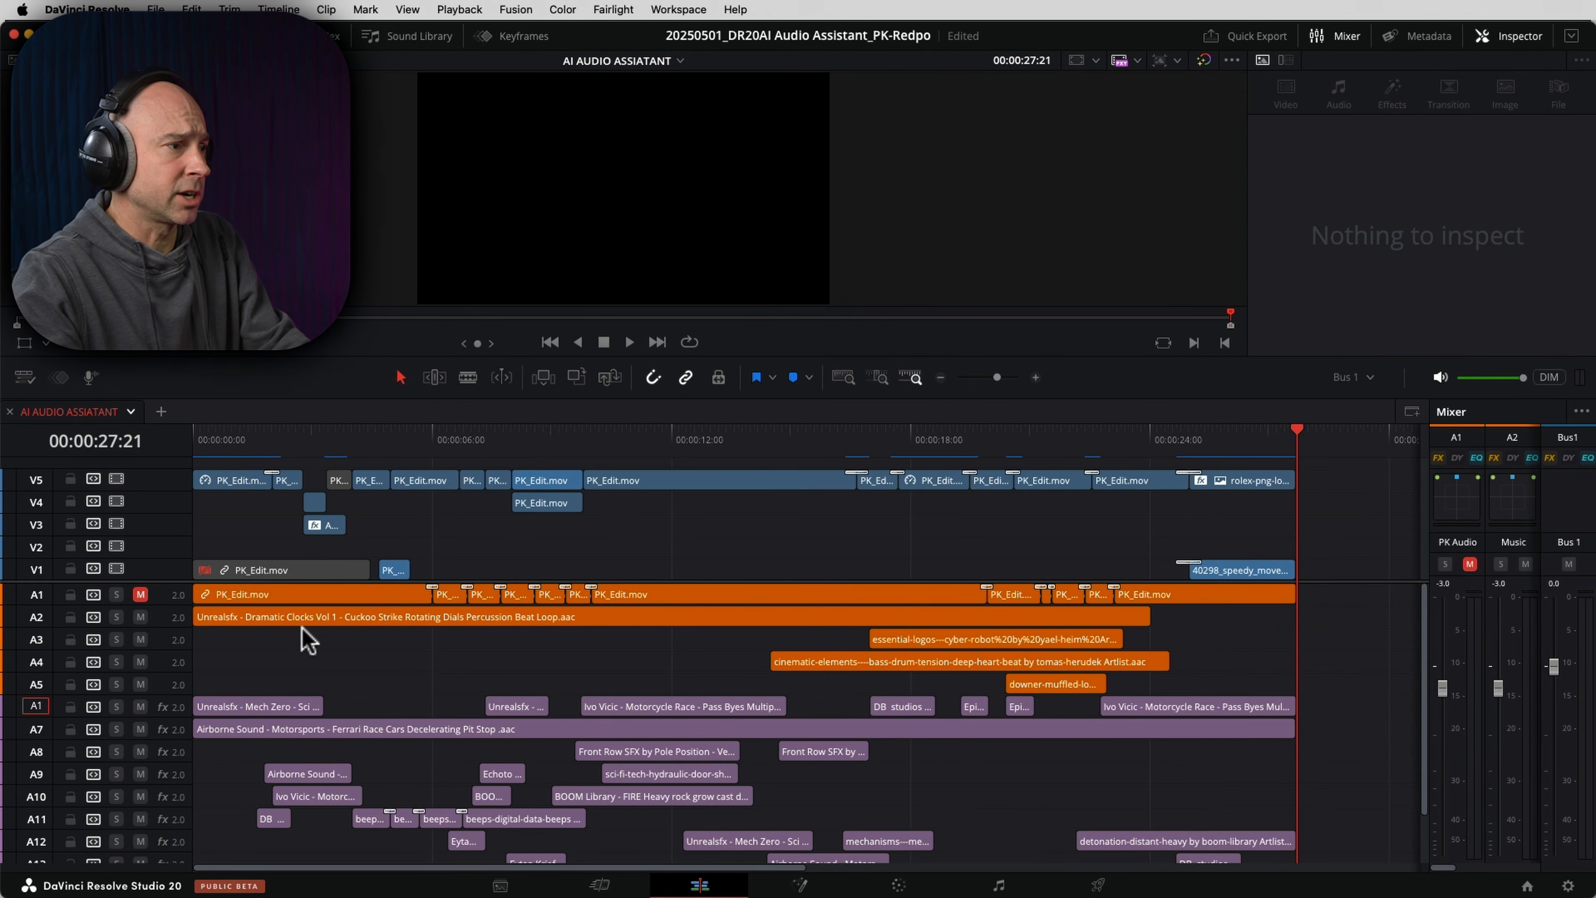
{"action": "scroll", "coordinate": [384, 669], "scroll_direction": "up", "scroll_amount": 5}
{"action": "scroll", "coordinate": [390, 682], "scroll_direction": "up", "scroll_amount": 5}
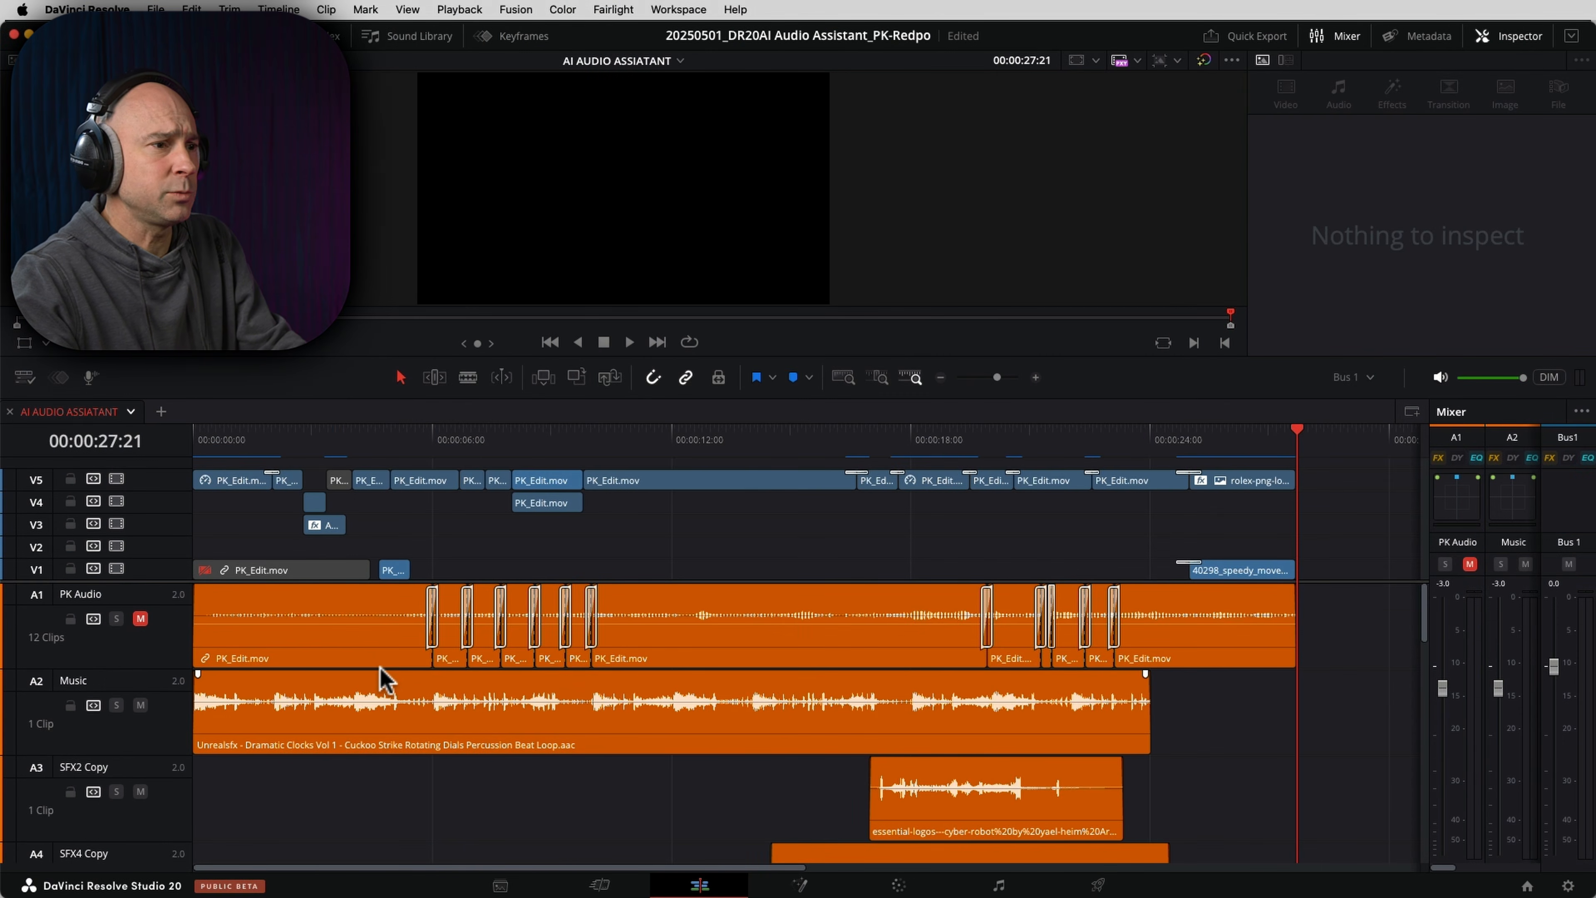
{"action": "scroll", "coordinate": [383, 679], "scroll_direction": "down", "scroll_amount": 10}
{"action": "scroll", "coordinate": [409, 680], "scroll_direction": "up", "scroll_amount": 4}
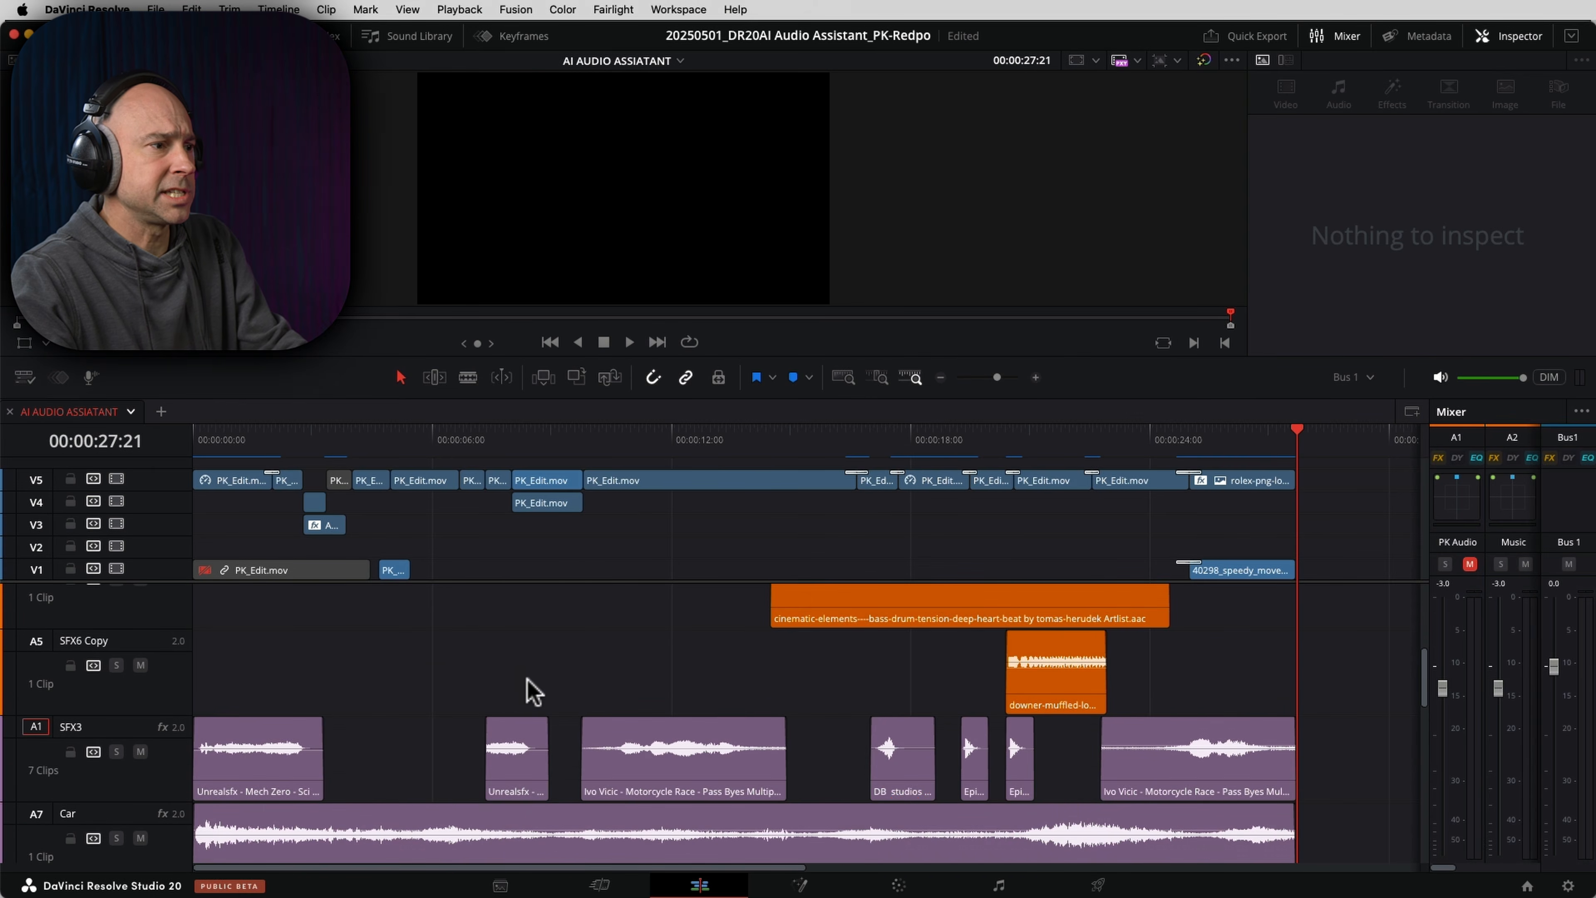
{"action": "left_click_drag", "start_coordinate": [586, 719], "coordinate": [535, 714]}
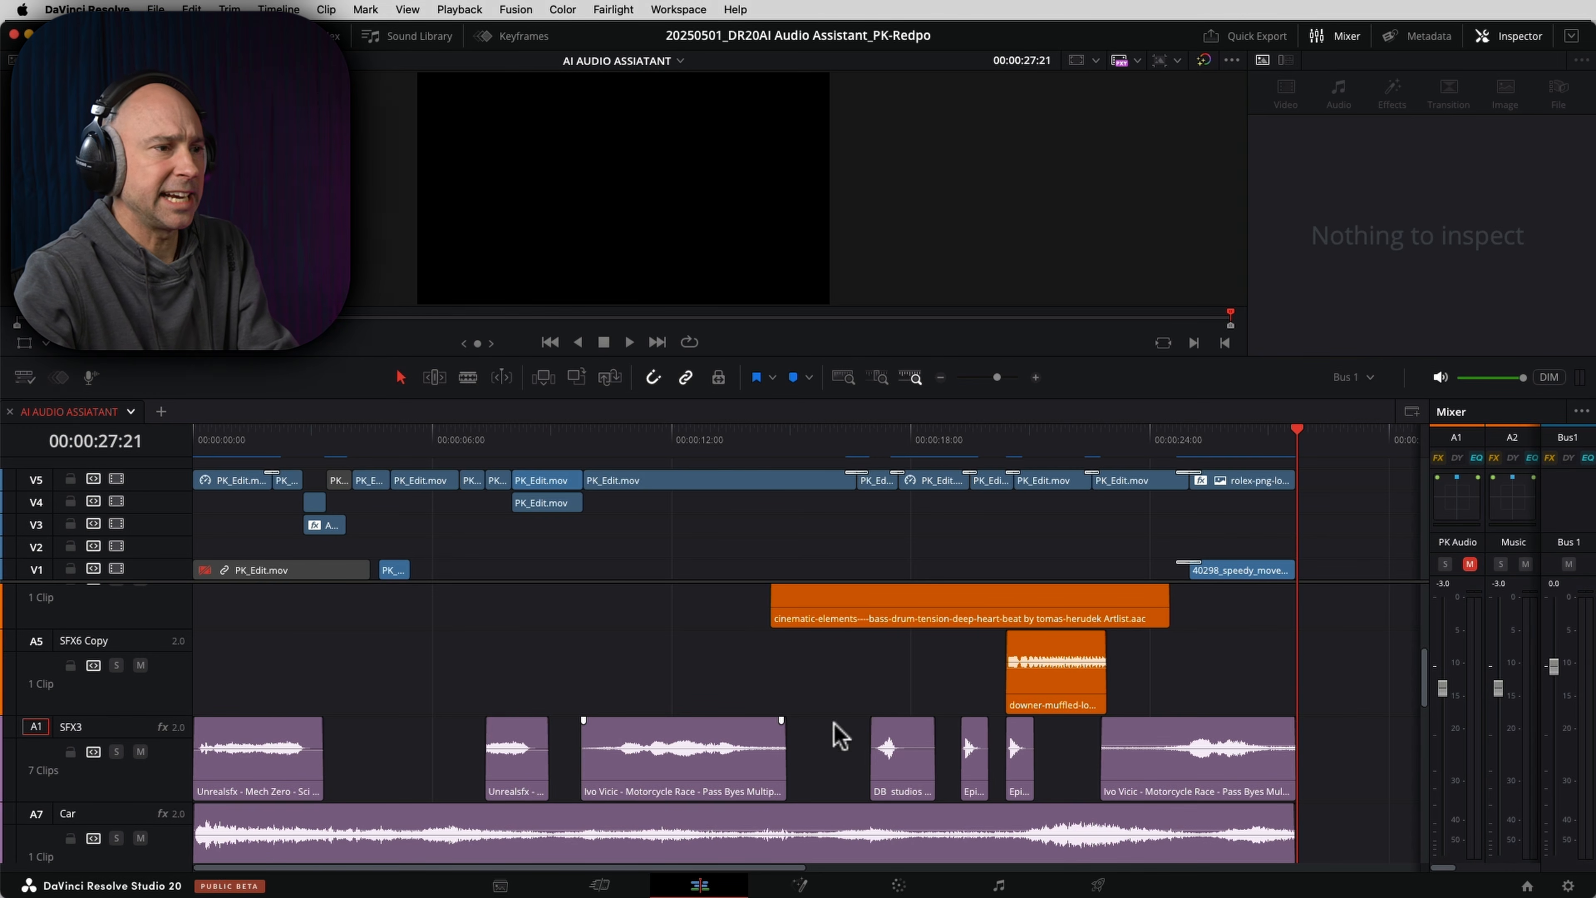
{"action": "scroll", "coordinate": [725, 707], "scroll_direction": "down", "scroll_amount": 3}
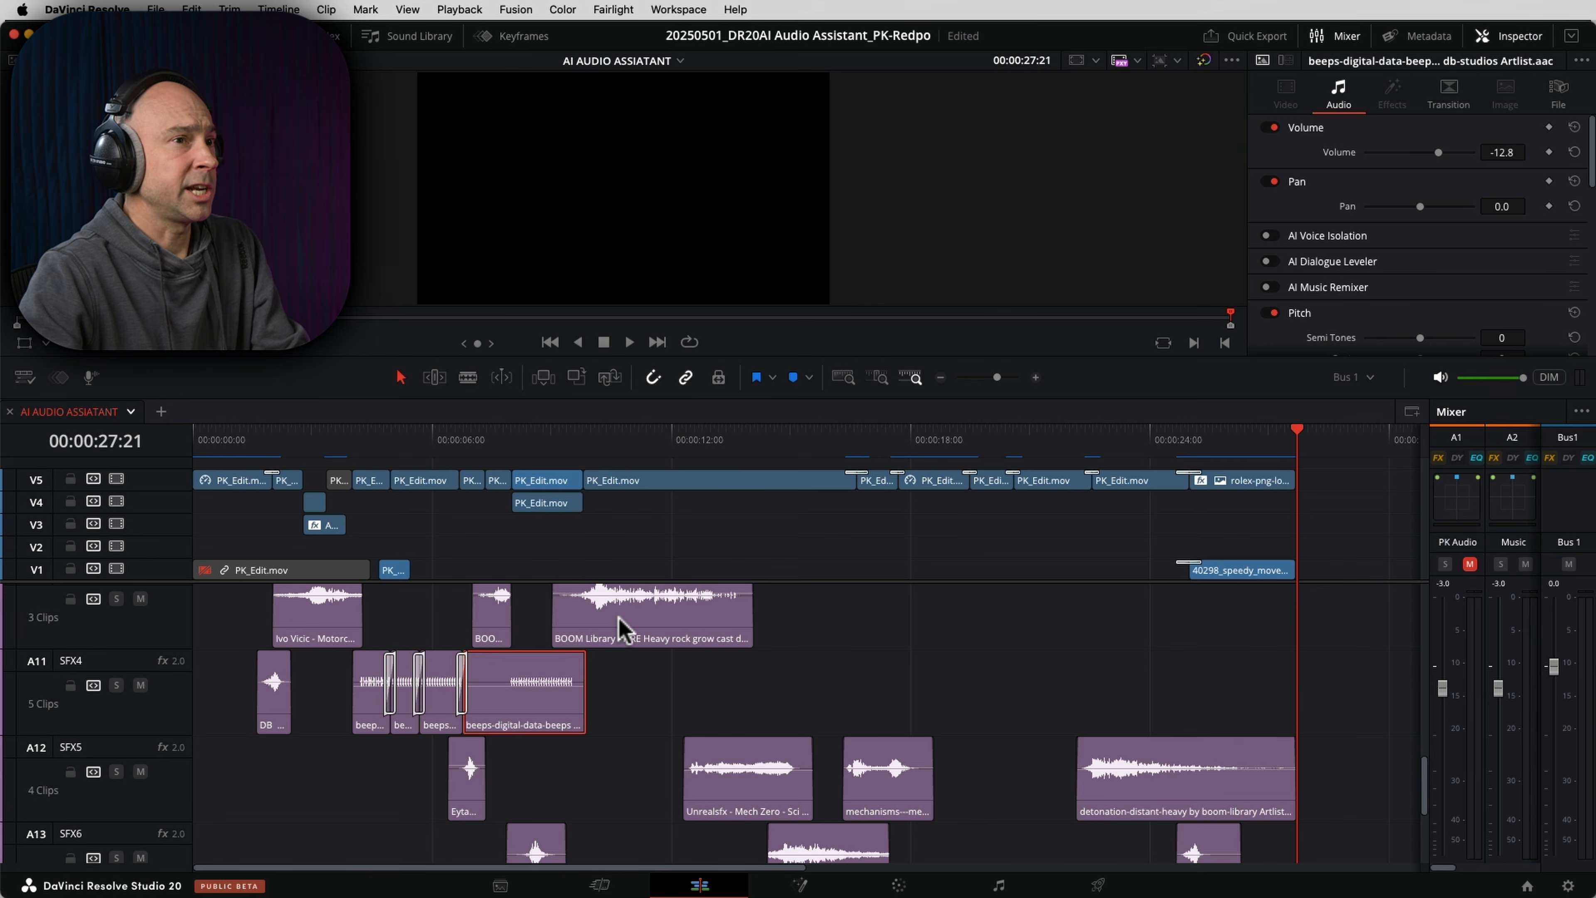
- Check the clip volumes of the Mech Zero, detonation and BOOM Library rock debris sound effects
{"action": "left_click", "coordinate": [610, 607]}
{"action": "left_click", "coordinate": [761, 784]}
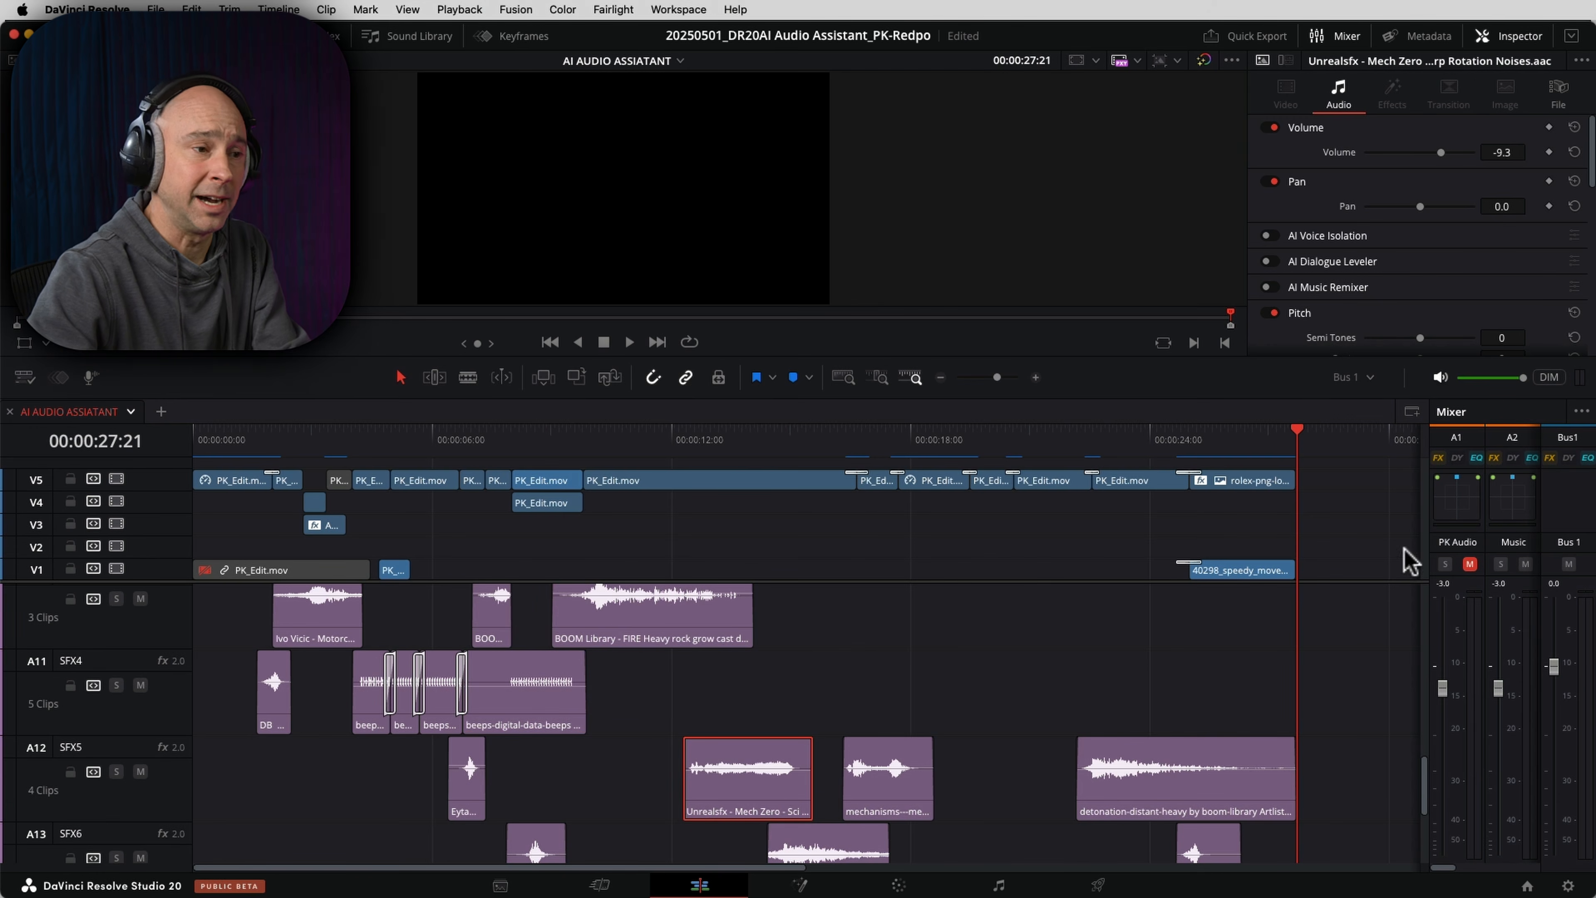
{"action": "left_click", "coordinate": [1172, 786]}
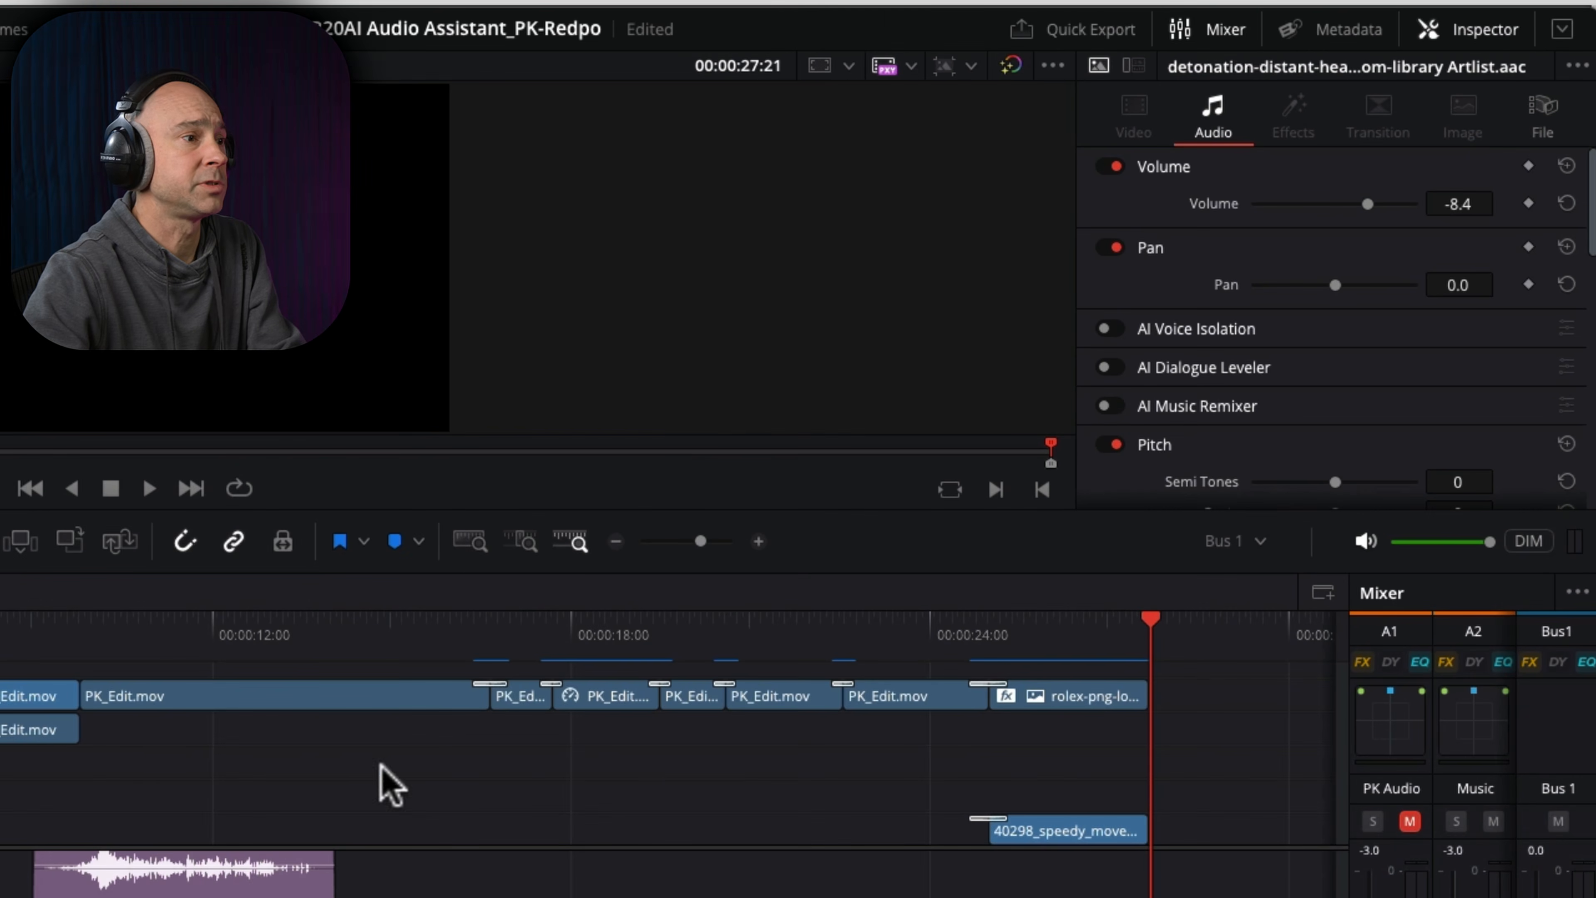
{"action": "left_click", "coordinate": [297, 883]}
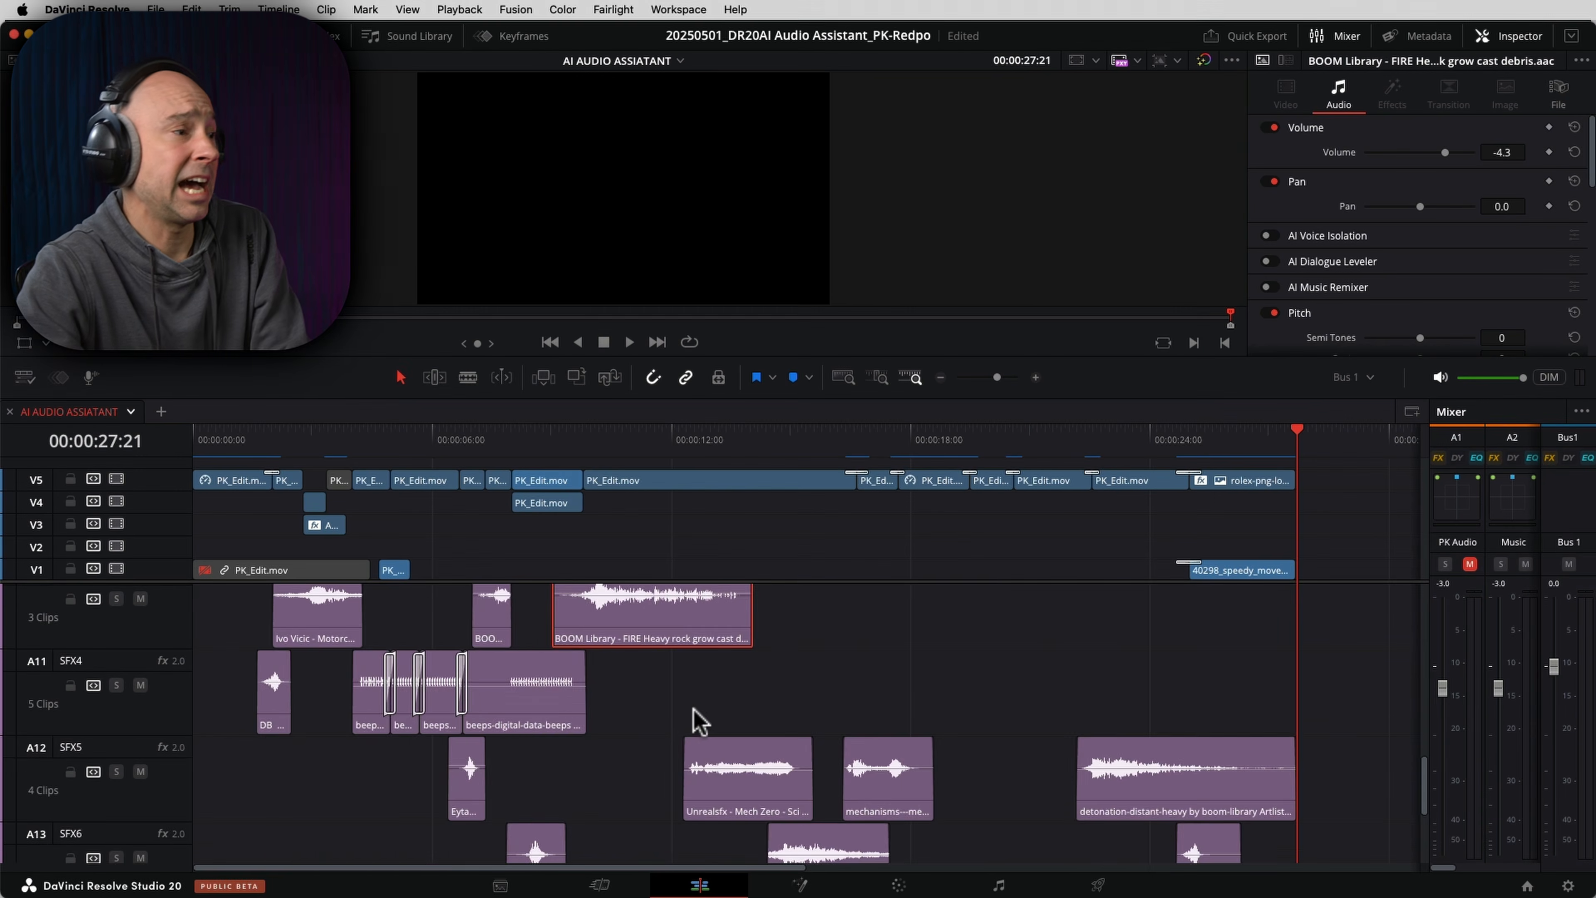
{"action": "scroll", "coordinate": [652, 719], "scroll_direction": "up", "scroll_amount": 6}
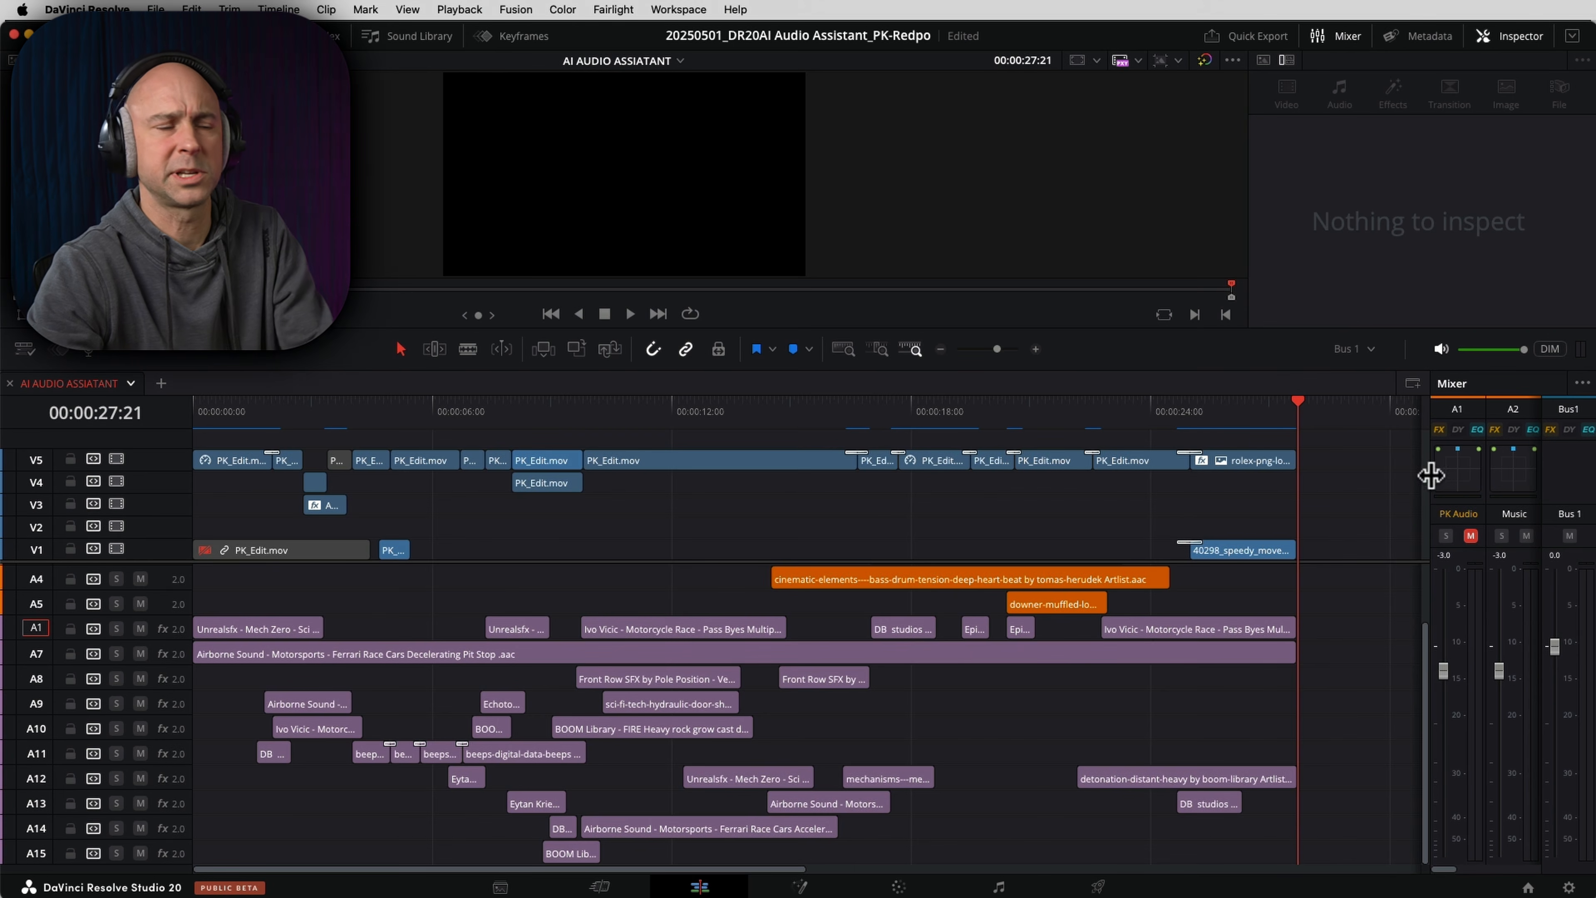
- On the Fairlight page, set the Maximise effect of the SFX3 track to Threshold 41 and Amount 39
{"action": "left_click", "coordinate": [998, 885]}
{"action": "left_click_drag", "start_coordinate": [813, 615], "coordinate": [488, 653]}
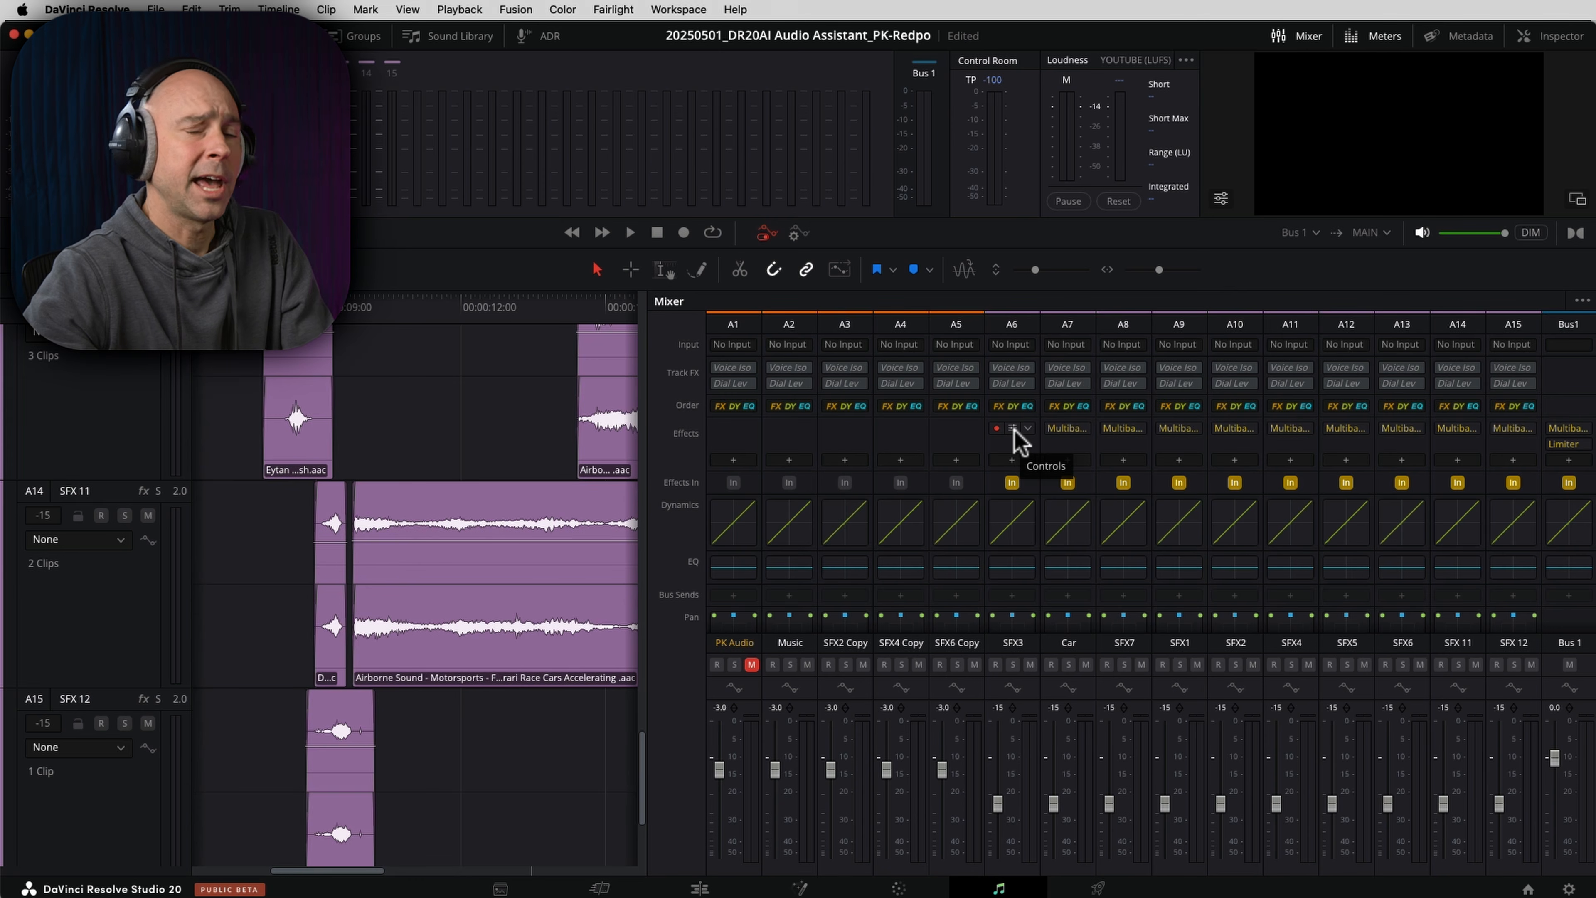
{"action": "left_click", "coordinate": [1014, 429]}
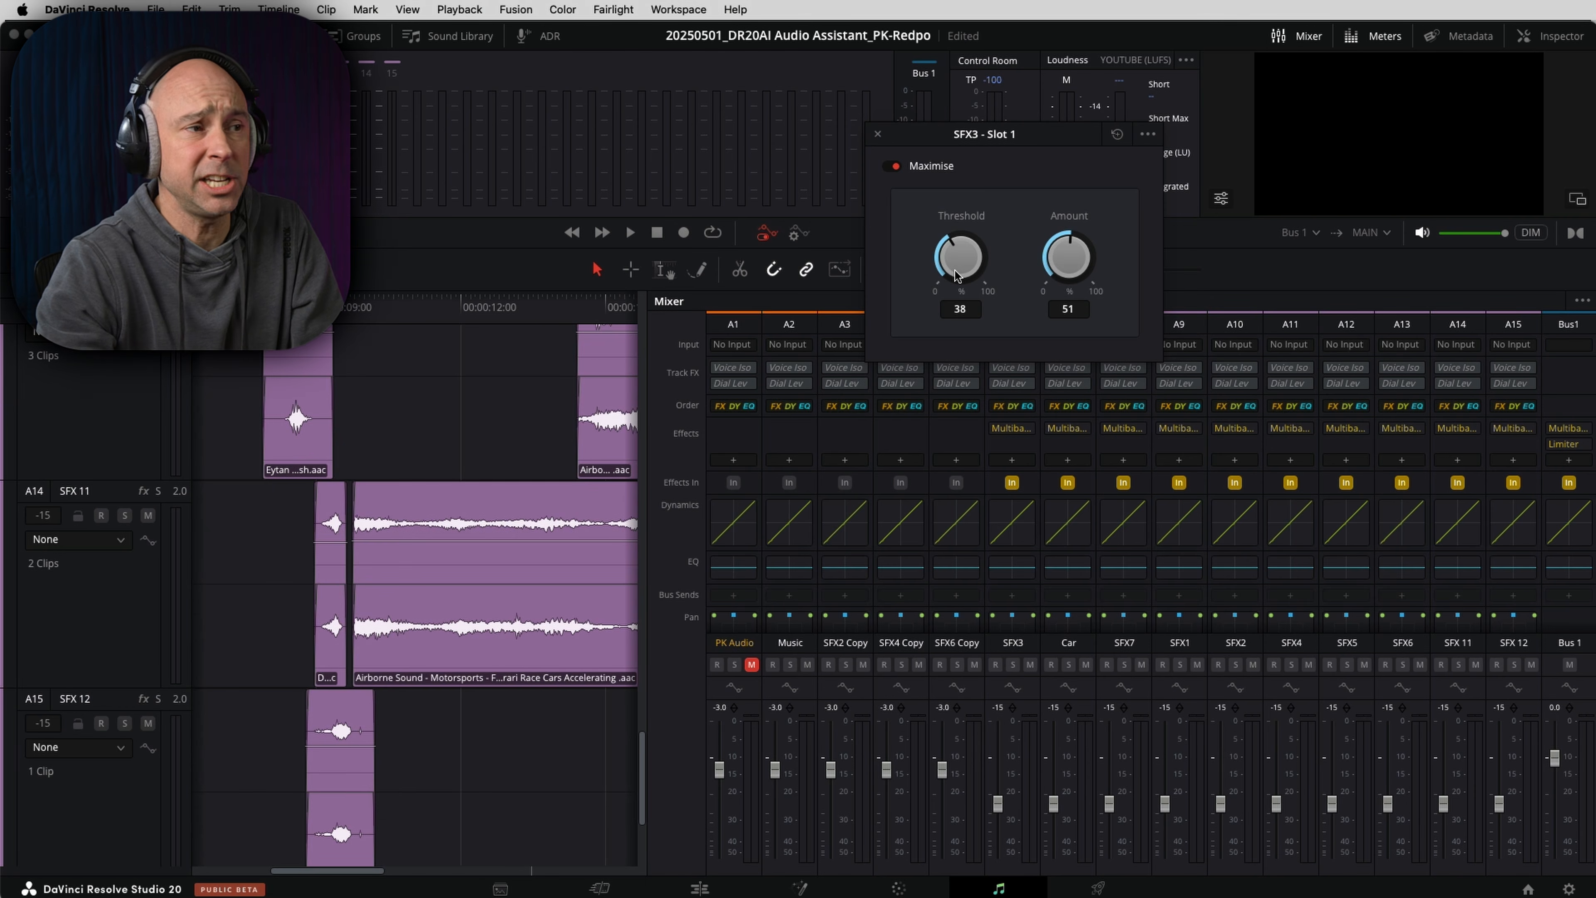
{"action": "left_click_drag", "start_coordinate": [958, 257], "coordinate": [1042, 273]}
{"action": "left_click", "coordinate": [1148, 134]}
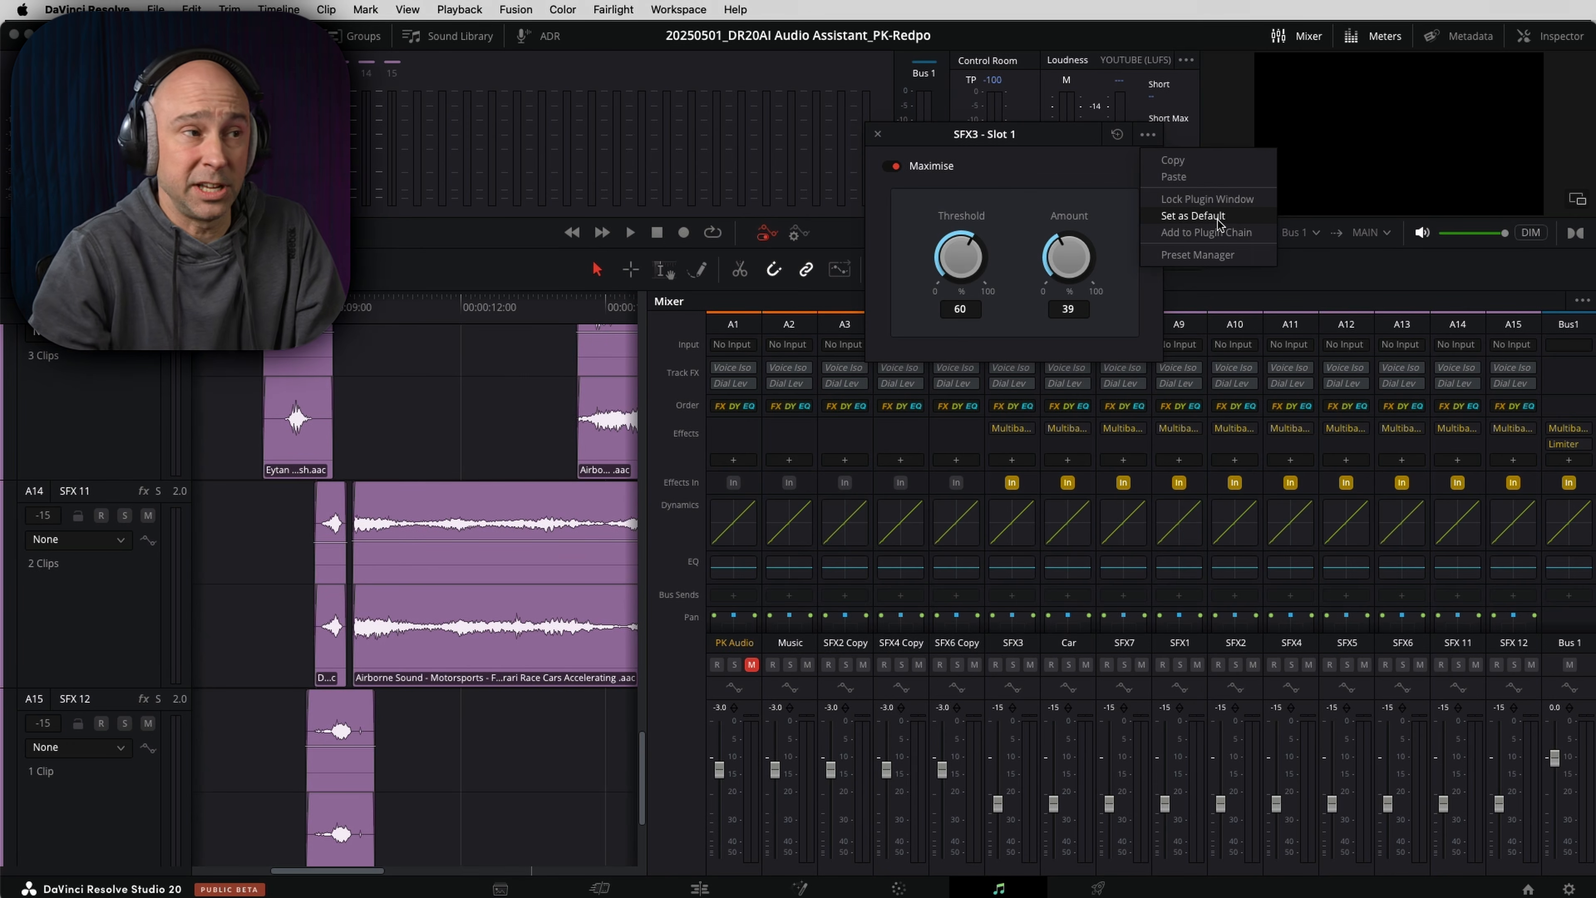
{"action": "left_click", "coordinate": [1011, 211]}
{"action": "left_click_drag", "start_coordinate": [974, 253], "coordinate": [905, 271]}
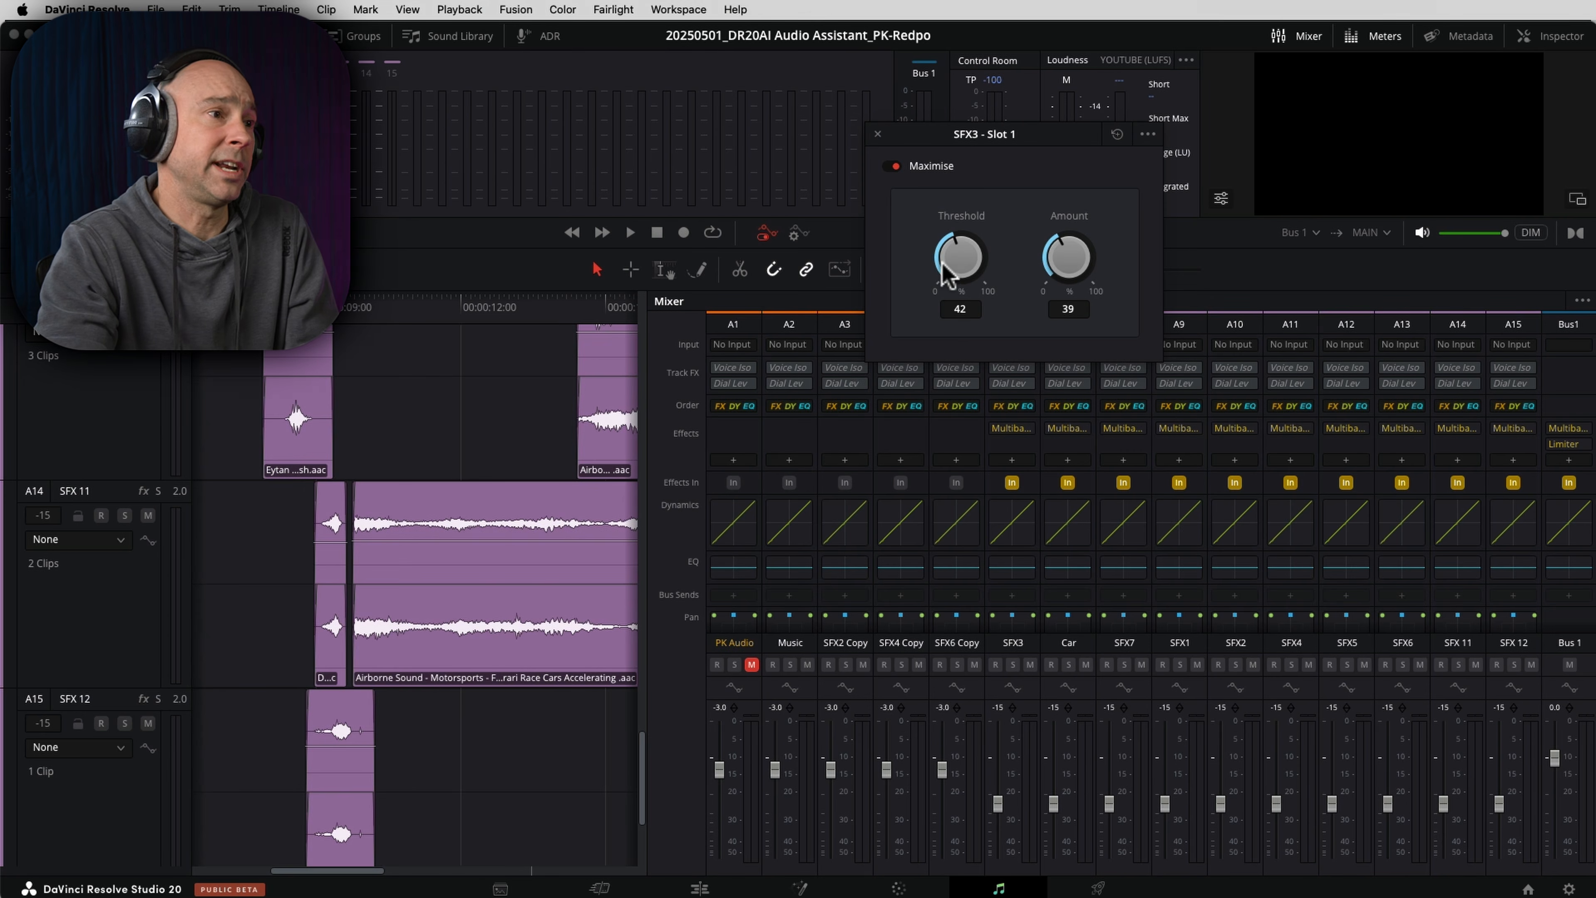
{"action": "left_click_drag", "start_coordinate": [945, 276], "coordinate": [981, 281]}
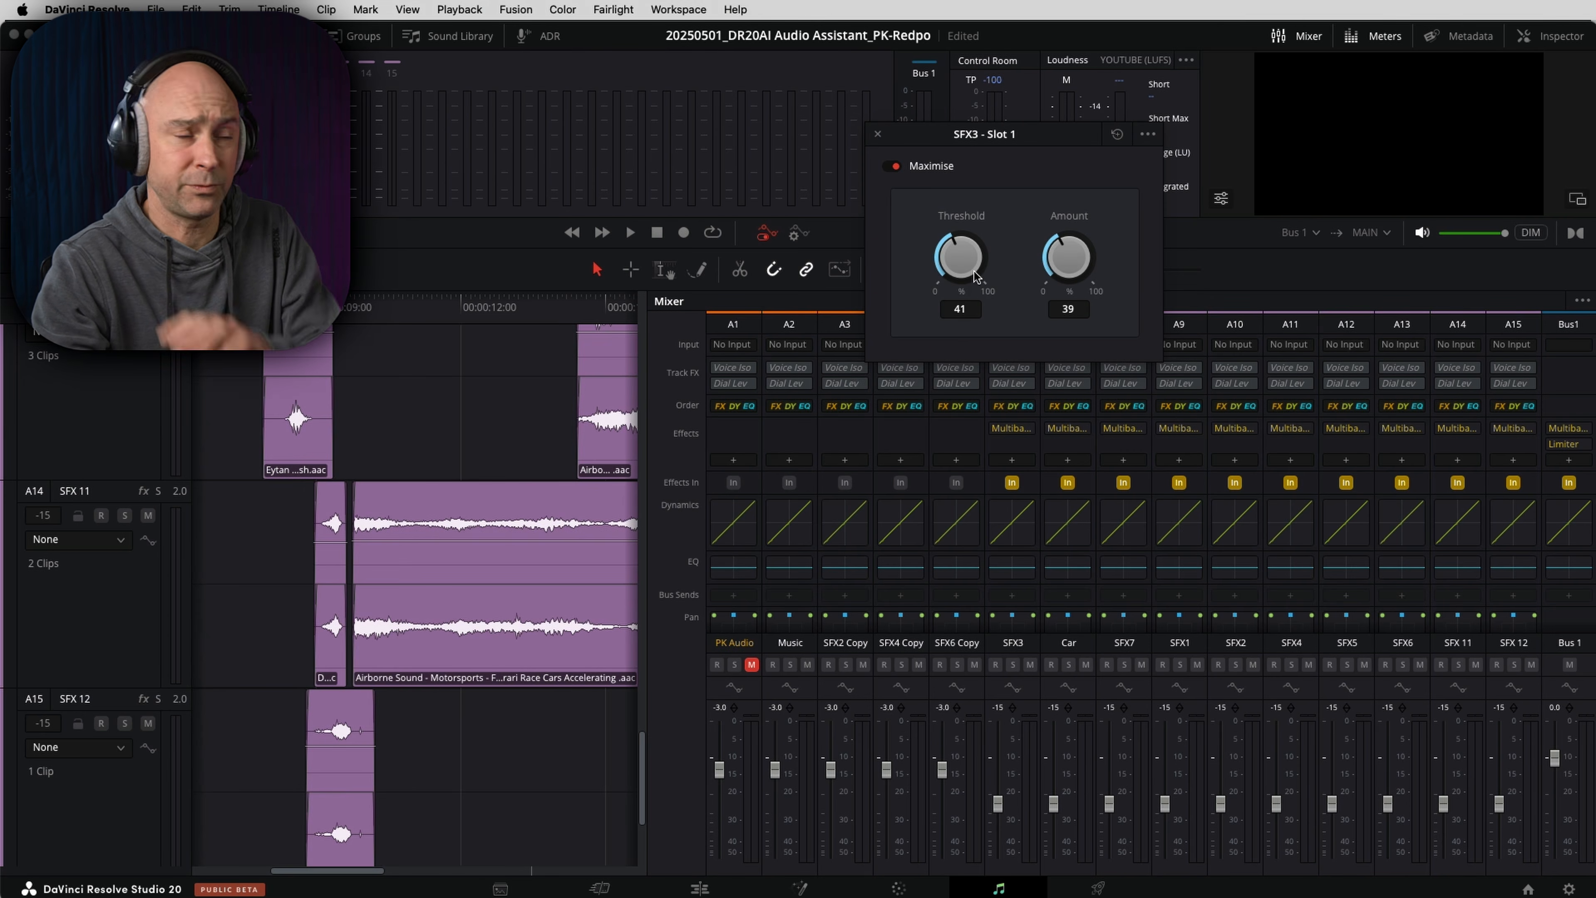
{"action": "left_click", "coordinate": [878, 134]}
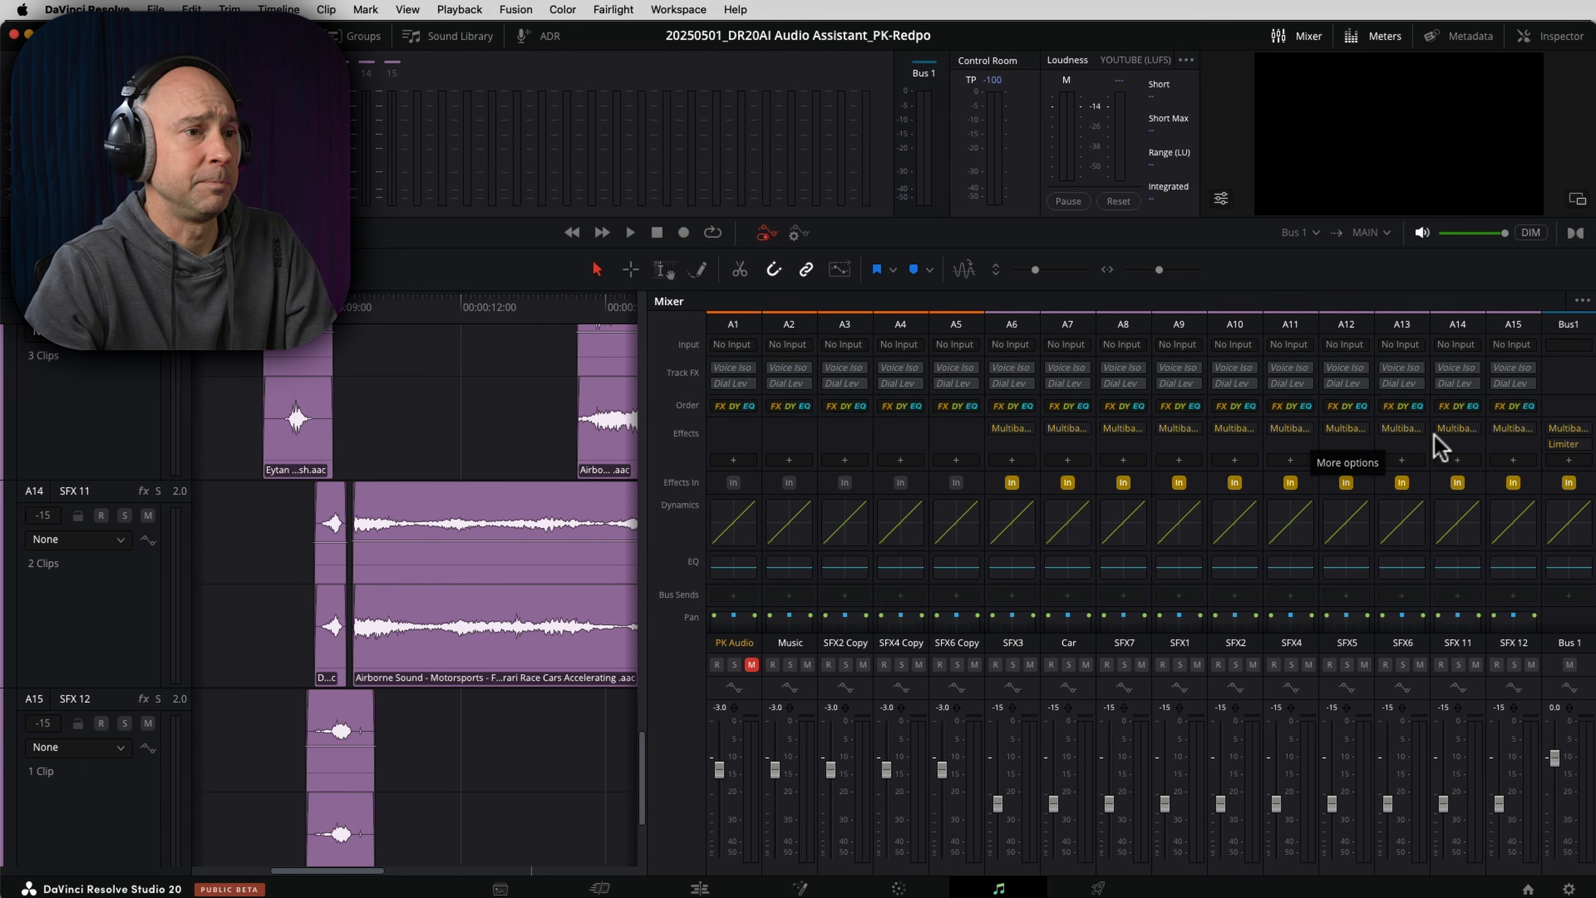
- Inspect the Maximise effect settings on other sound effect tracks, including SFX5
{"action": "left_click", "coordinate": [1418, 428]}
{"action": "left_click", "coordinate": [1348, 433]}
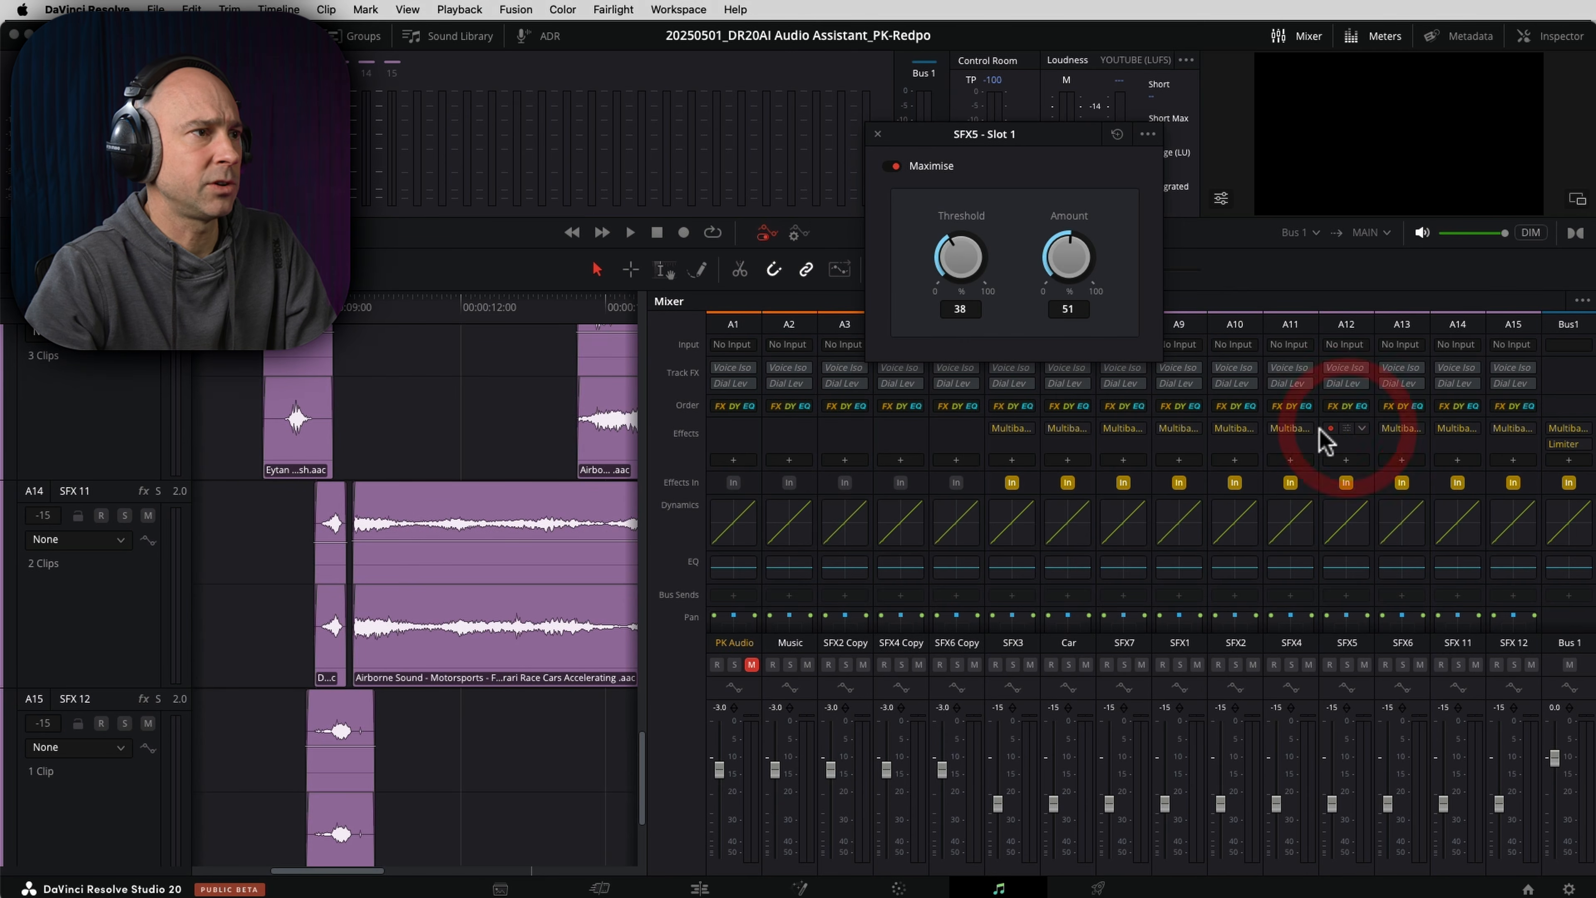
{"action": "left_click_drag", "start_coordinate": [1039, 138], "coordinate": [695, 114]}
{"action": "left_click", "coordinate": [1233, 428]}
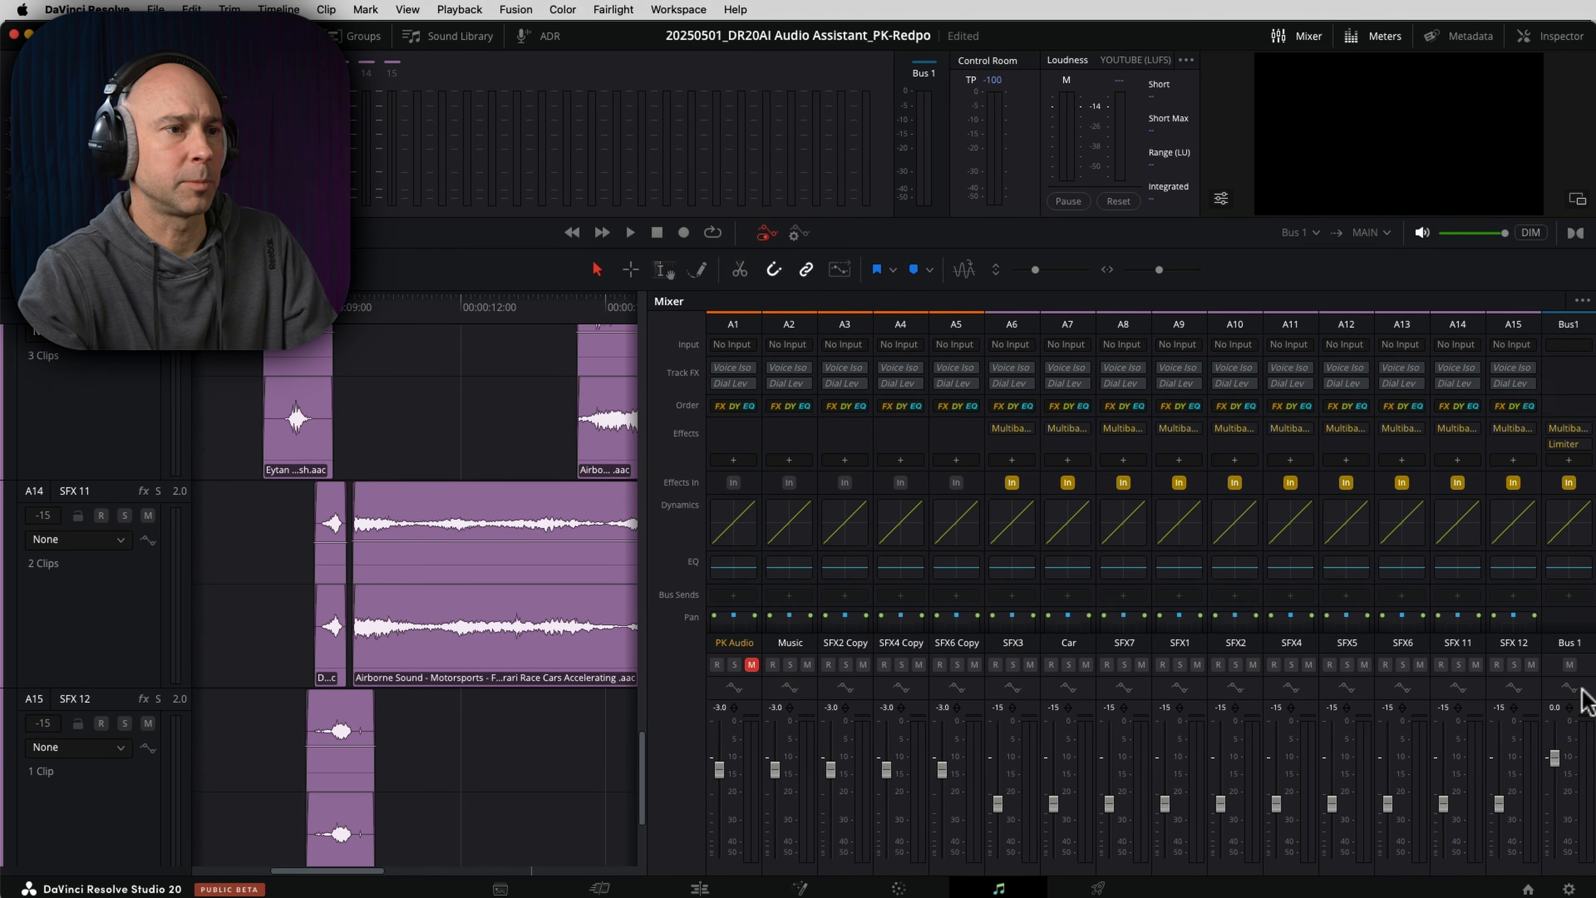
- Inspect the Impact and Limit effects on Bus 1 side by side, and close both effect windows
{"action": "left_click", "coordinate": [1568, 431]}
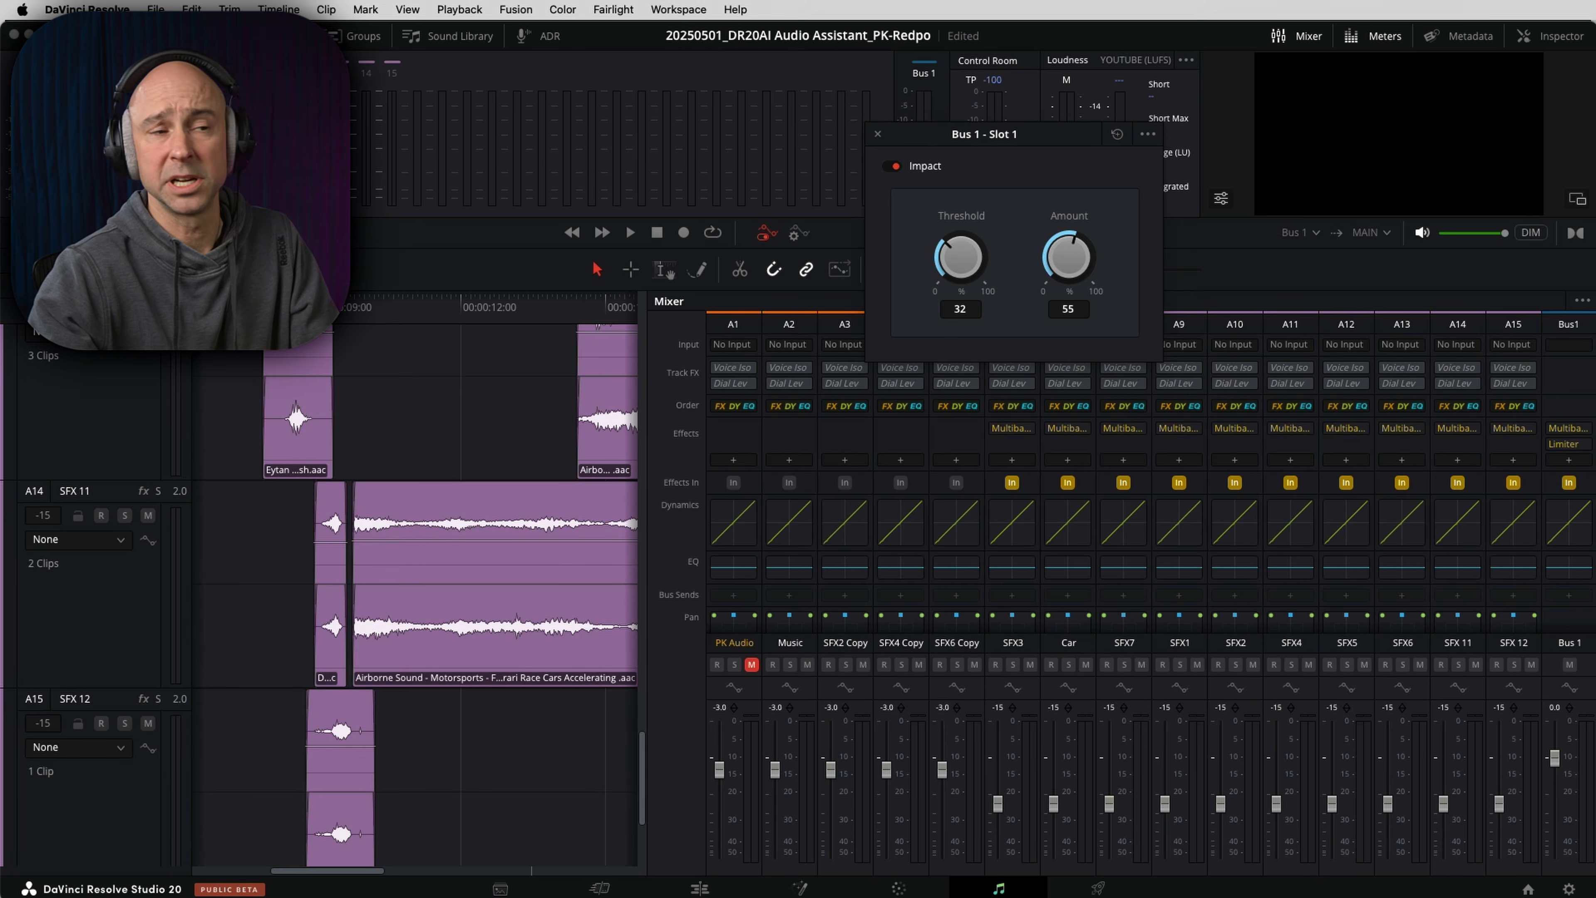
{"action": "left_click", "coordinate": [1568, 444]}
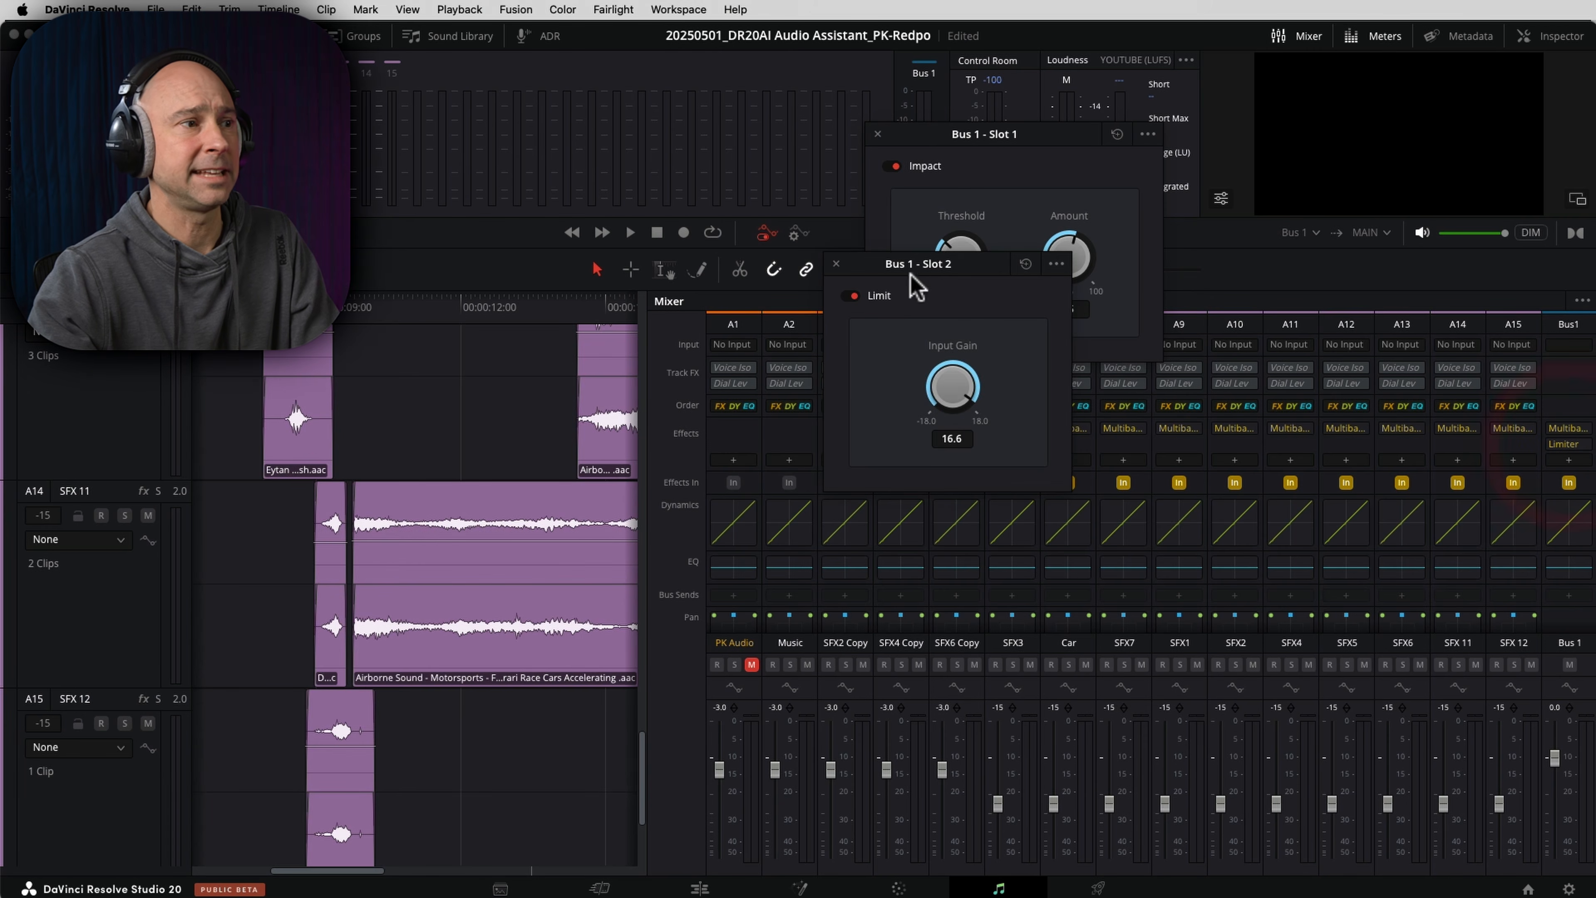
{"action": "left_click_drag", "start_coordinate": [955, 270], "coordinate": [756, 198]}
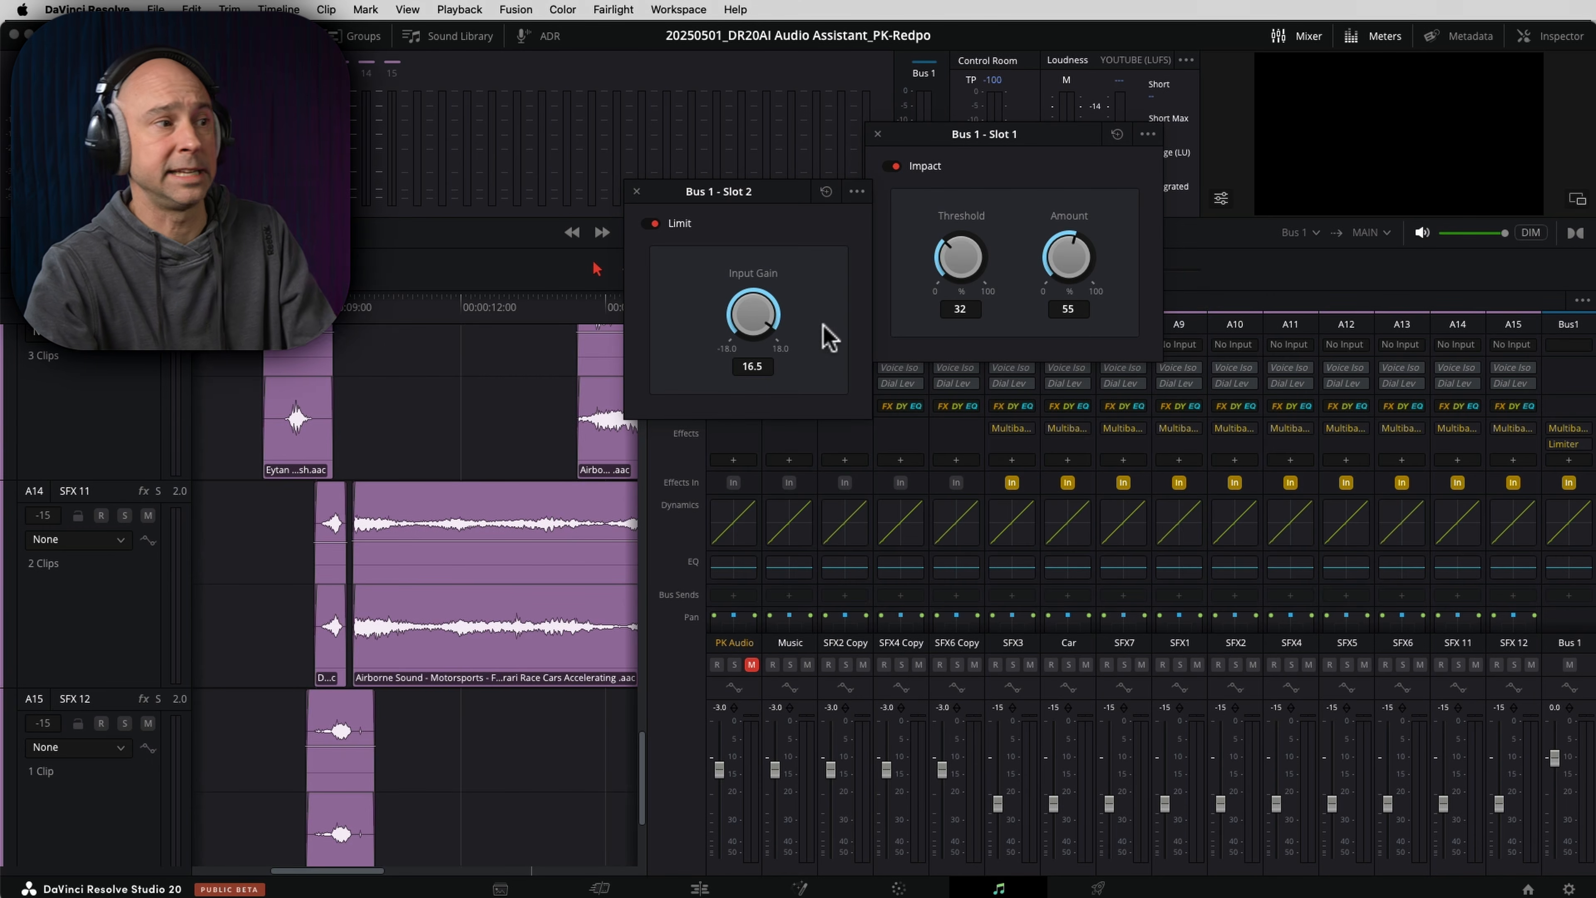
{"action": "left_click", "coordinate": [635, 190]}
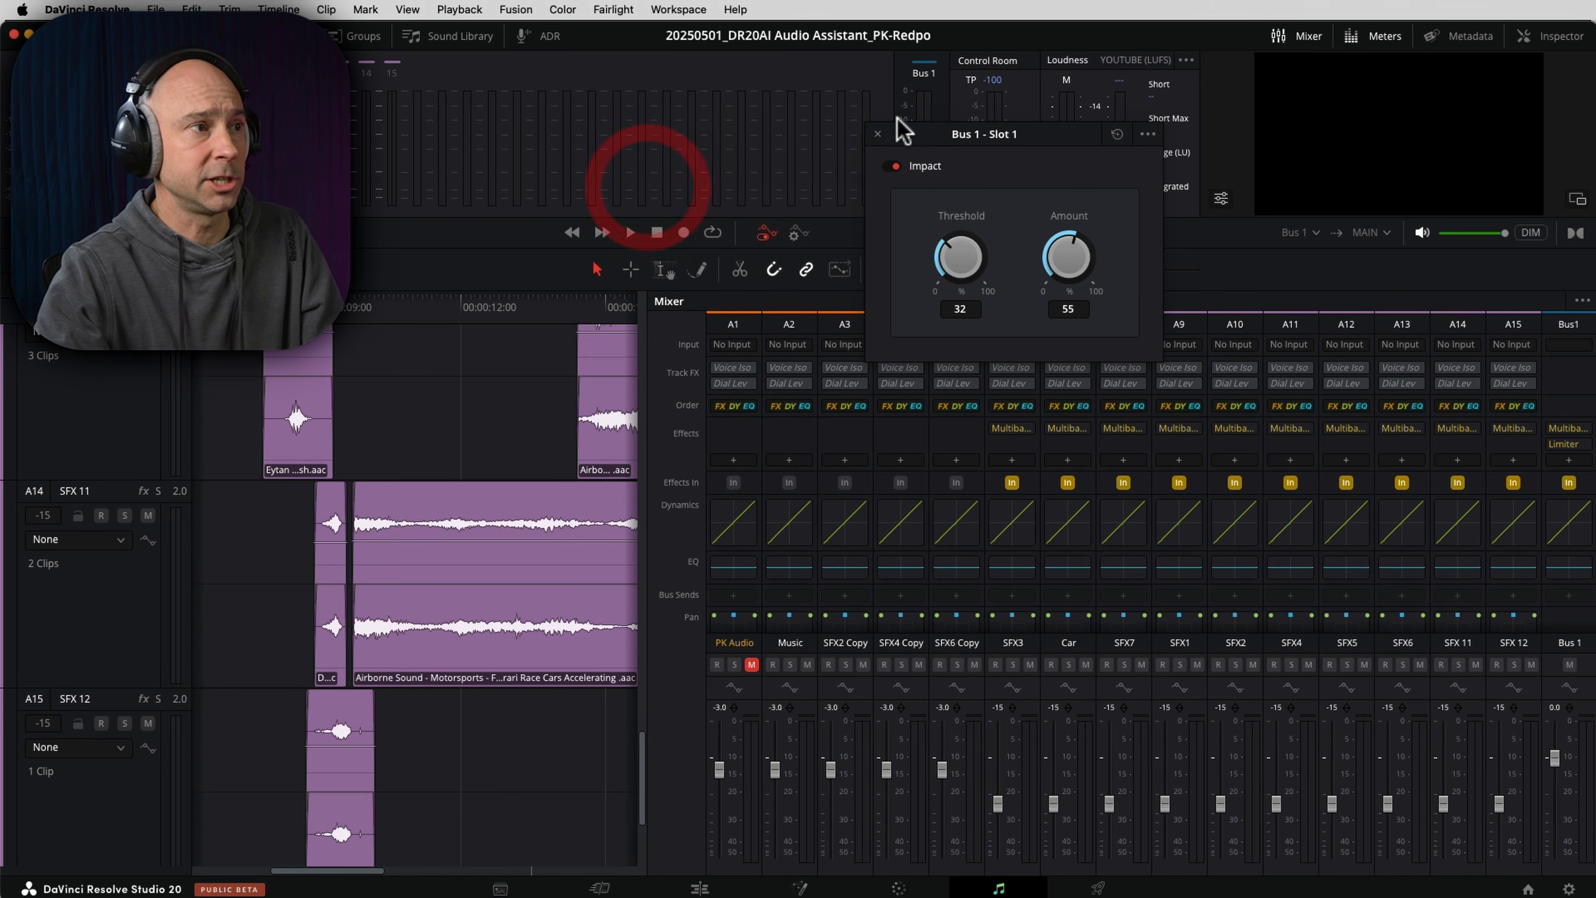
{"action": "left_click", "coordinate": [878, 135]}
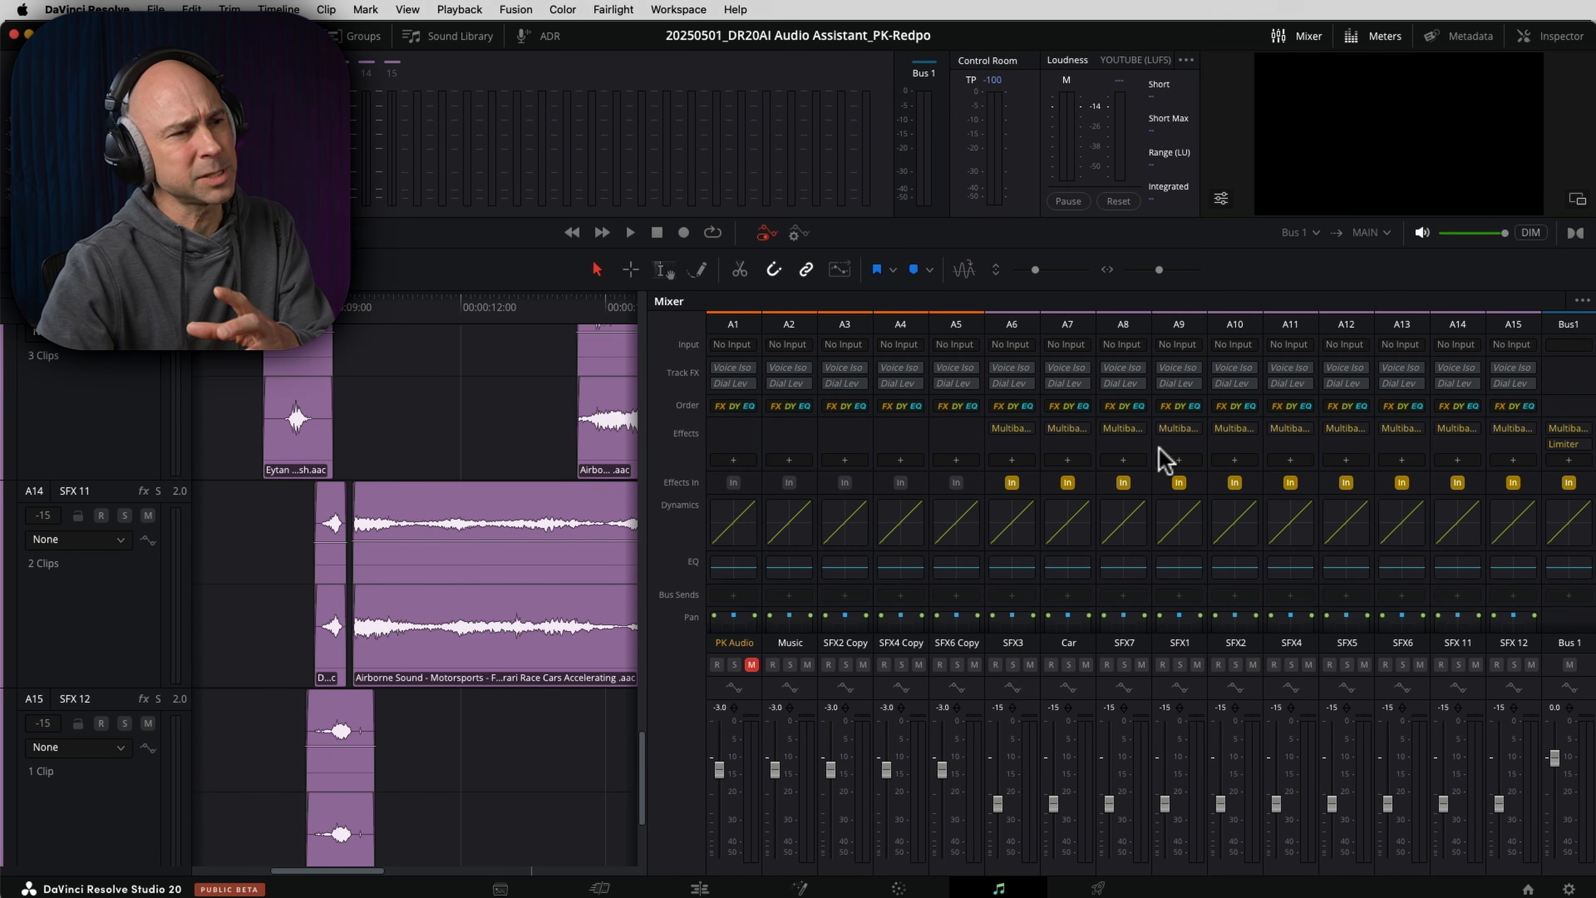
- Examine the dynamics, EQ and bus output sections of the tracks in the mixer, starting from SFX3
{"action": "left_click", "coordinate": [1020, 525]}
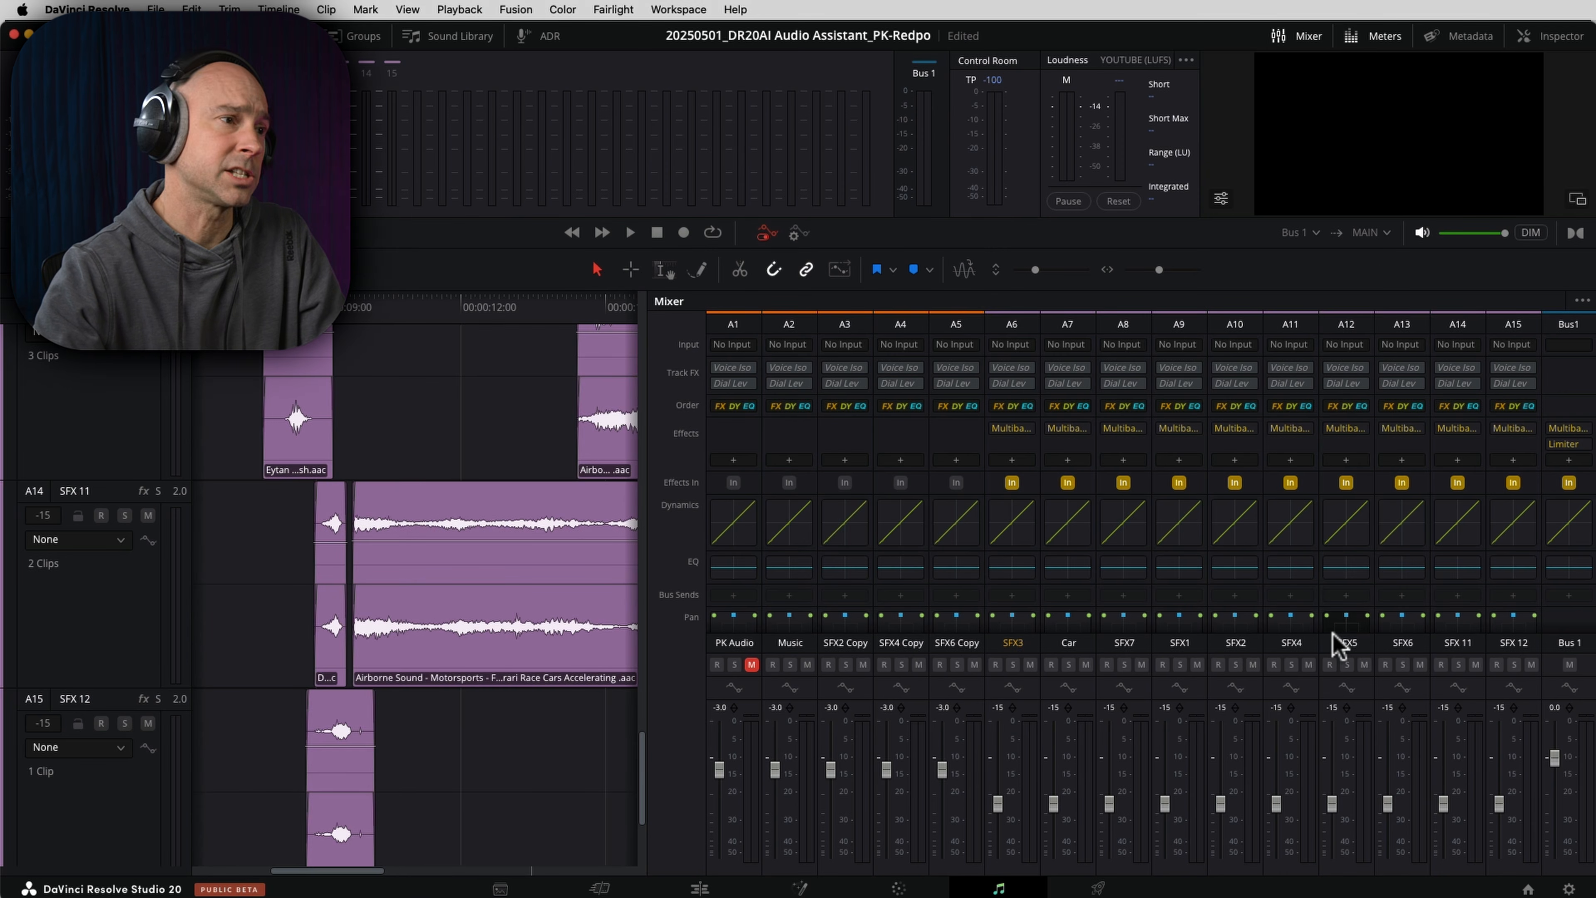
{"action": "scroll", "coordinate": [1108, 499], "scroll_direction": "down", "scroll_amount": 3}
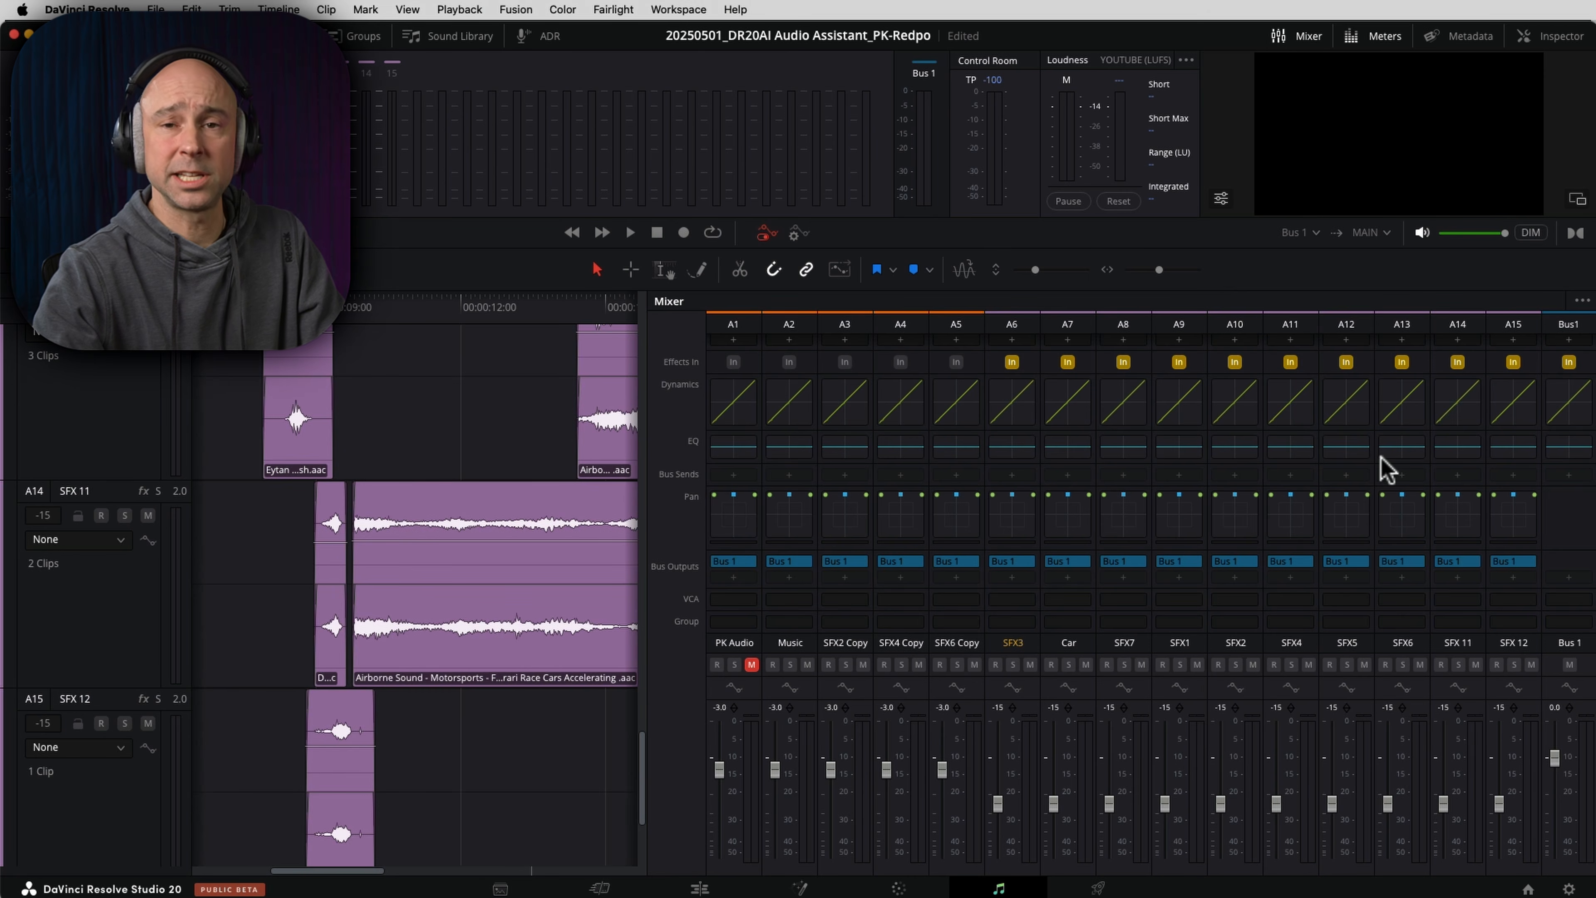